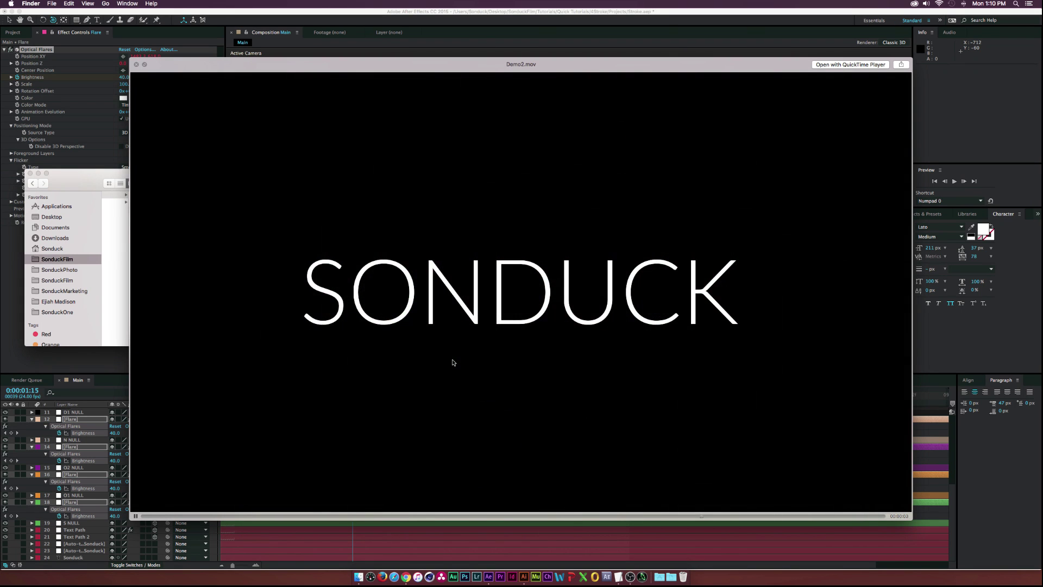
Step: Review the finished Demo2.mov SONDUCK flare animation in Quick Look, then close the preview
mouse_move(280, 518)
left_mouse_down()
mouse_move(187, 516)
mouse_move(410, 511)
mouse_move(462, 452)
mouse_move(463, 406)
mouse_move(494, 398)
mouse_move(400, 395)
mouse_move(513, 393)
mouse_move(421, 395)
mouse_move(446, 394)
left_mouse_up()
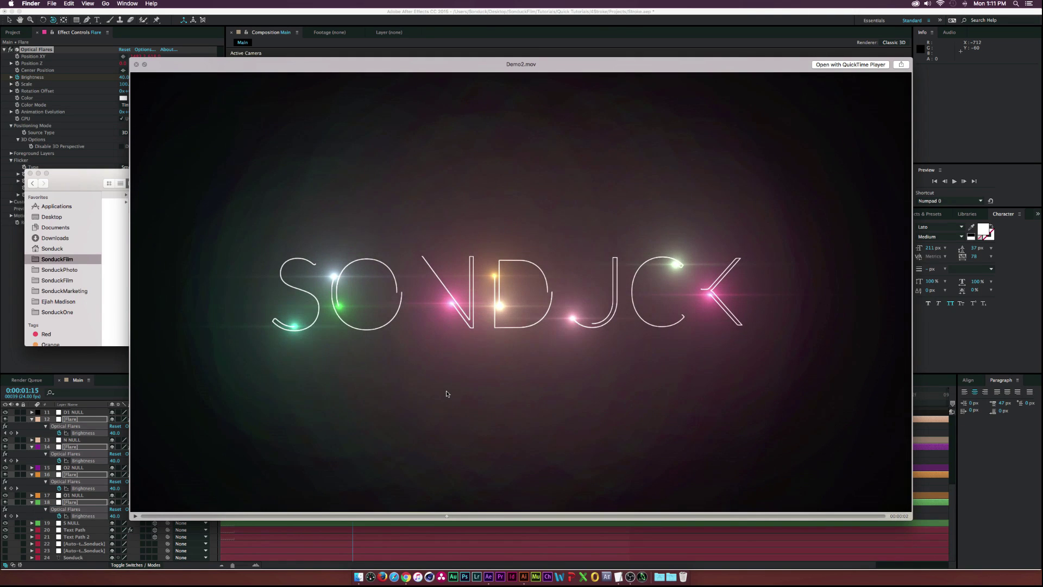
key("space")
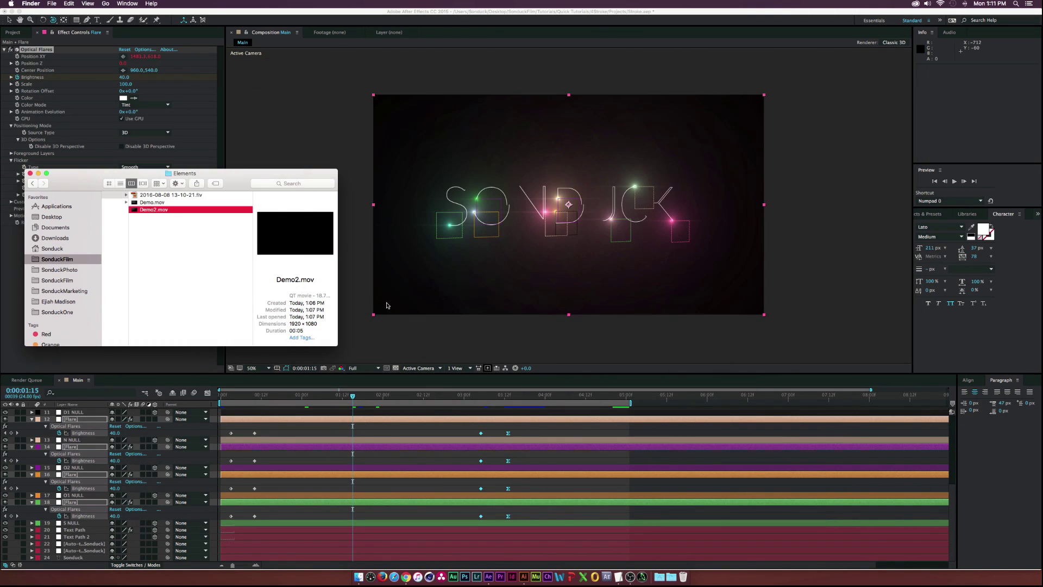
Step: Create a new HDTV 1080 24 composition named TUT from the Project panel
left_click(373, 338)
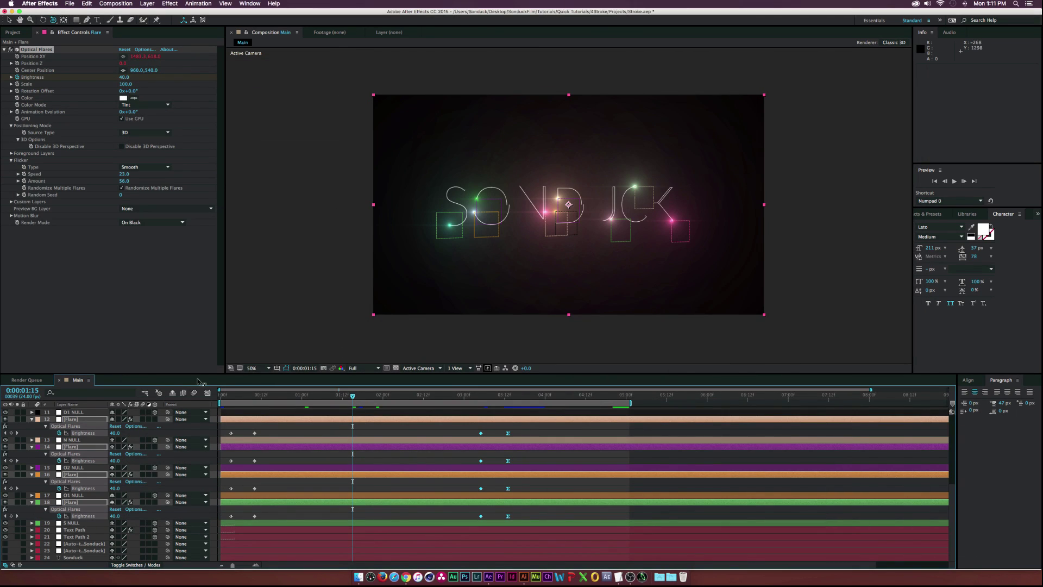
left_click(19, 32)
left_click(25, 369)
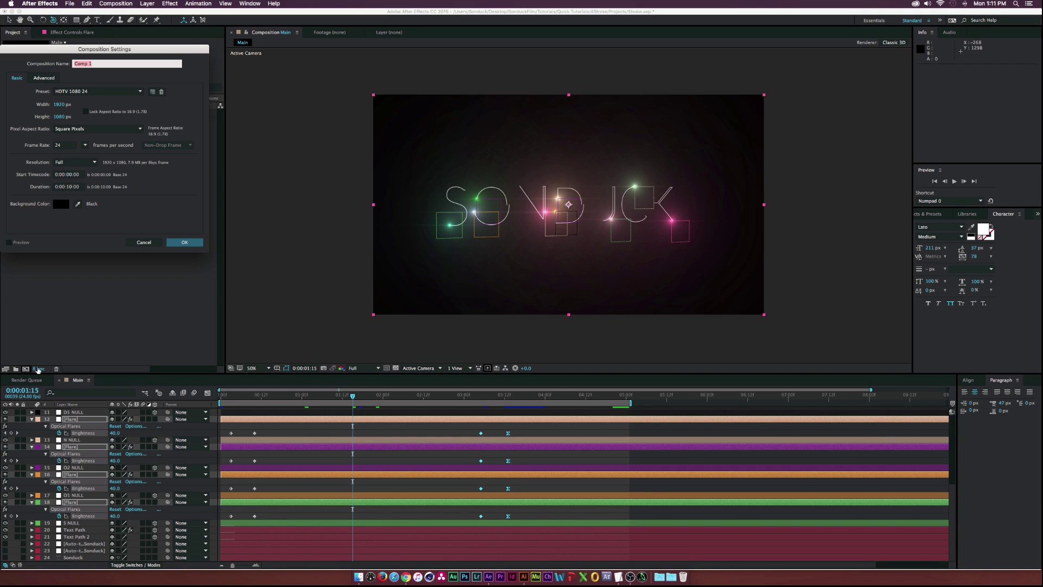
type("TT")
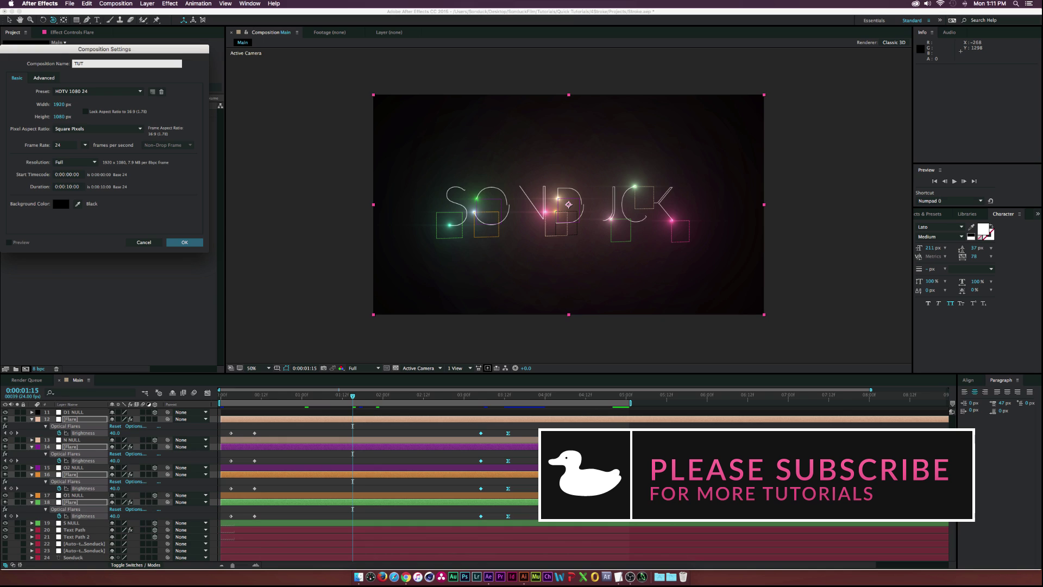
key("Return")
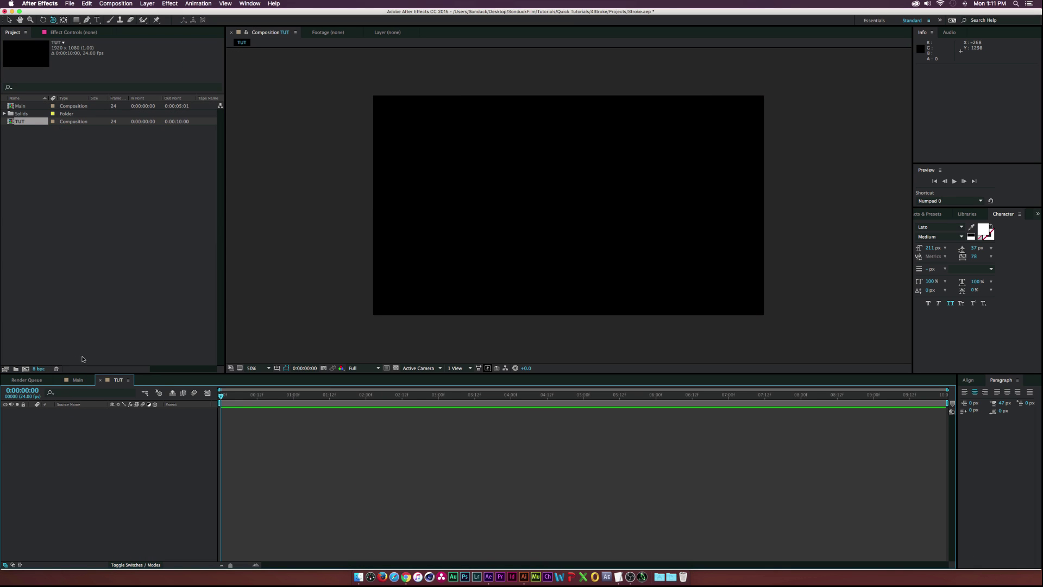
Step: Add a centred text layer reading SONDUCK to the TUT composition
left_click(96, 22)
left_click(556, 219)
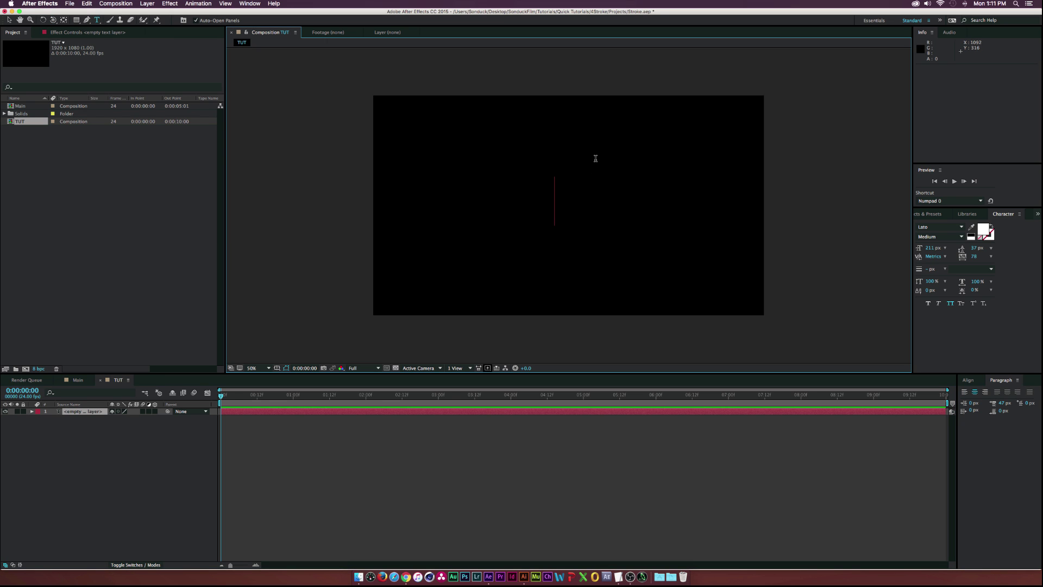
type("SOnduck")
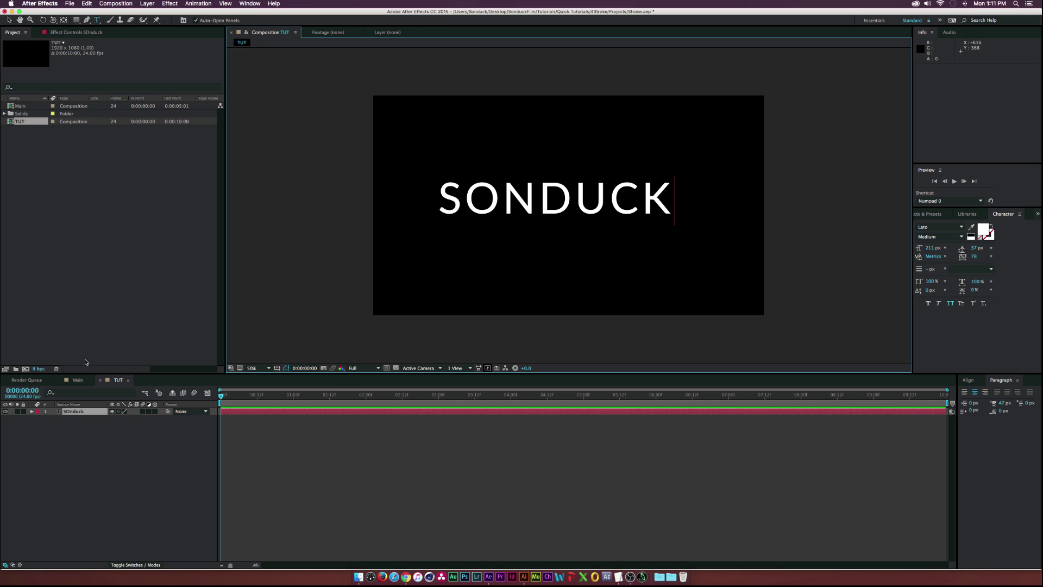
left_click(82, 413)
Step: Auto-trace the SONDUCK text layer and zoom in to inspect the traced paths
left_click(147, 4)
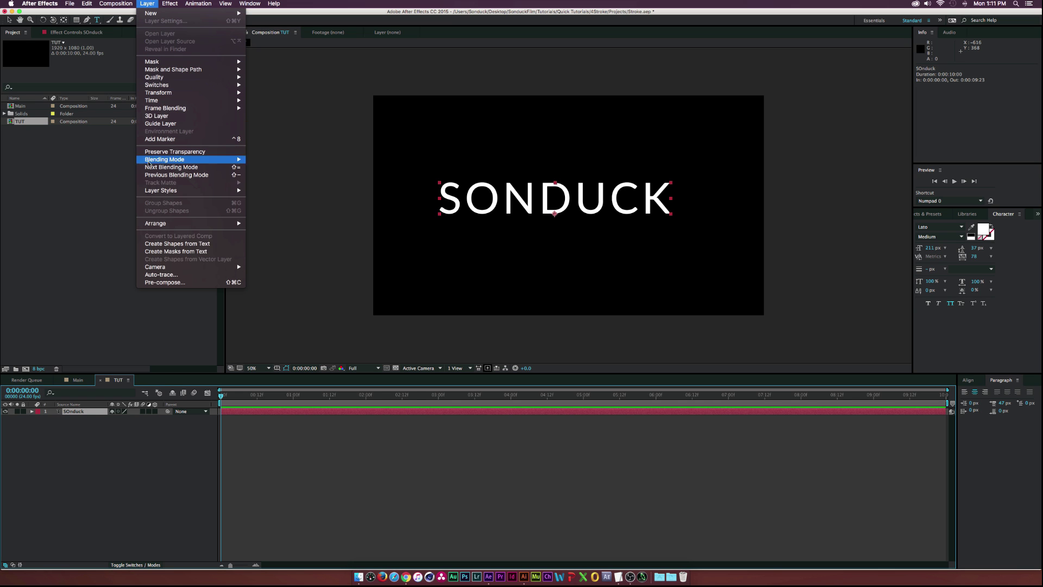
left_click(152, 274)
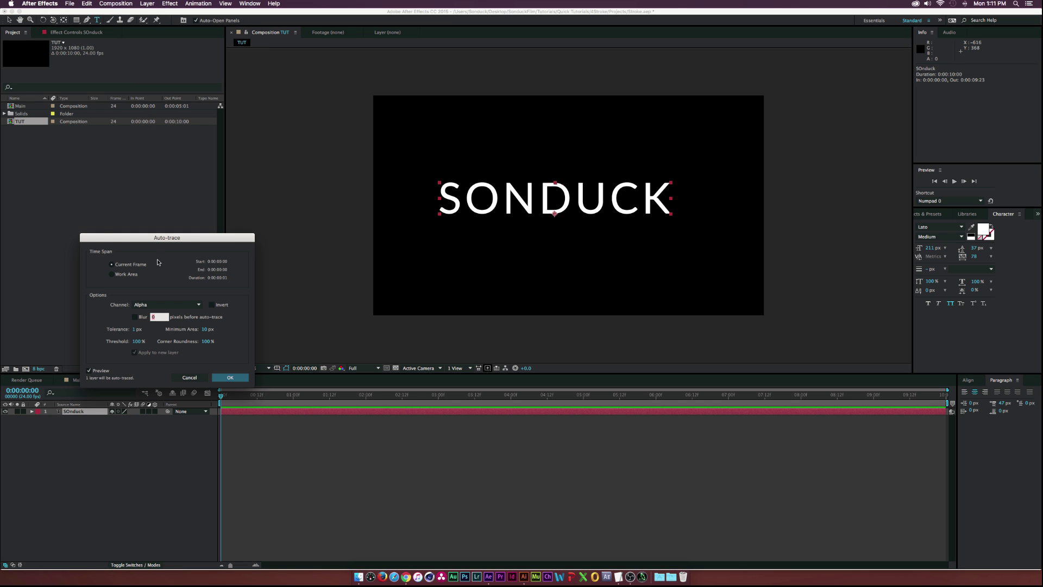
left_click_drag(160, 237, 222, 182)
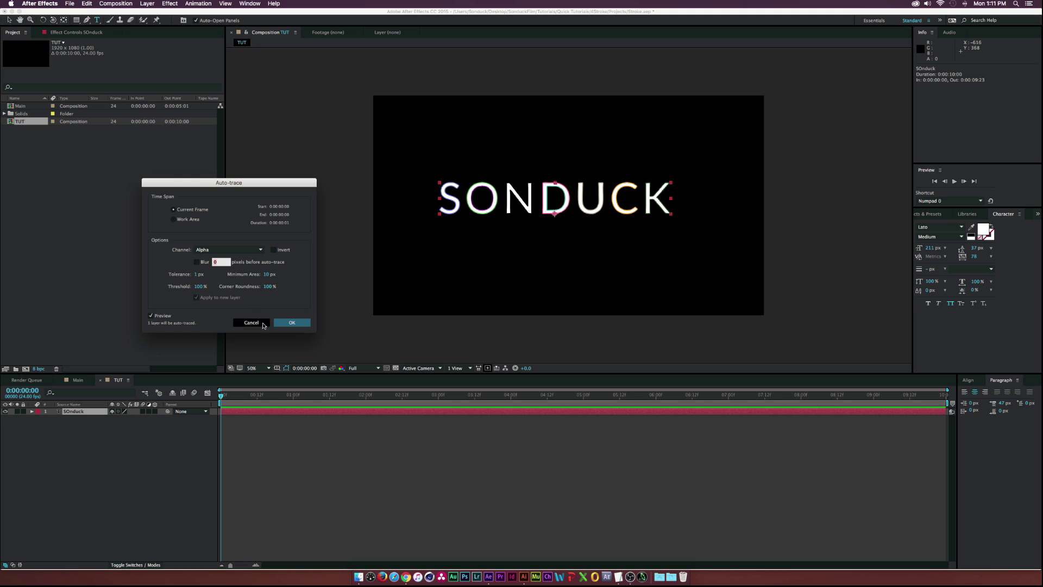
key("Return")
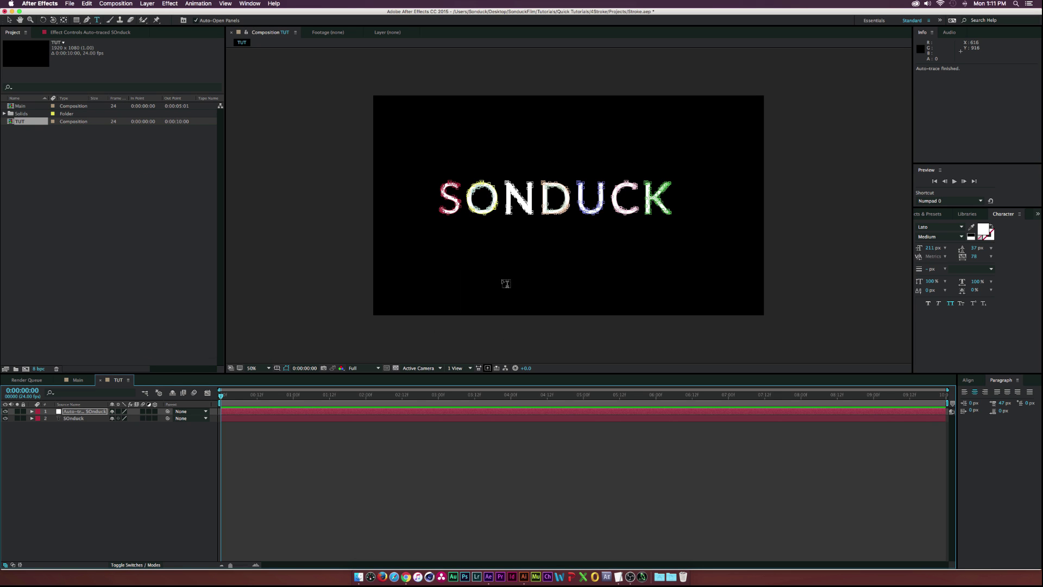
key("period")
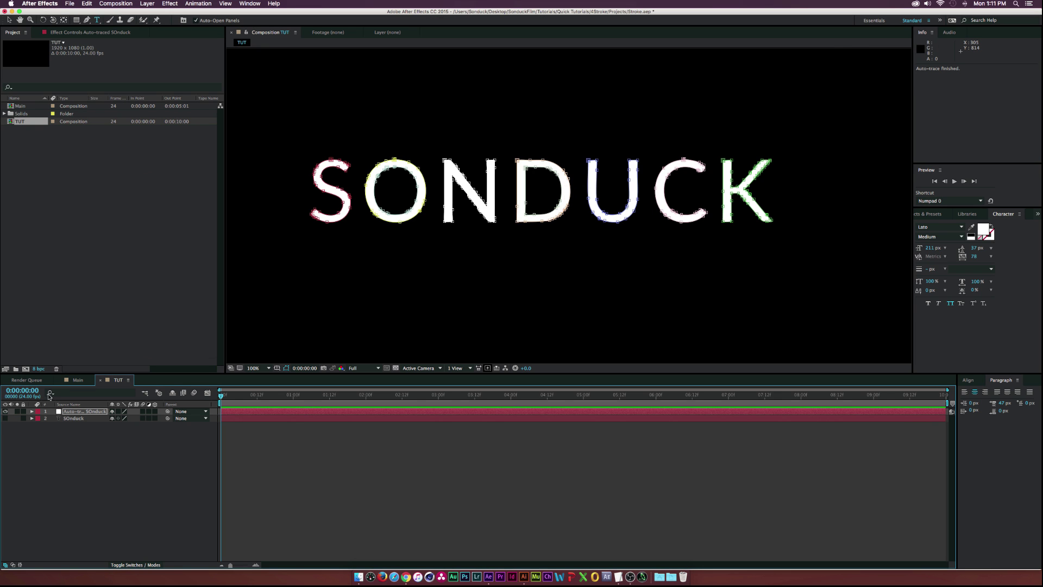
key("period")
key("period")
key("comma")
key("v")
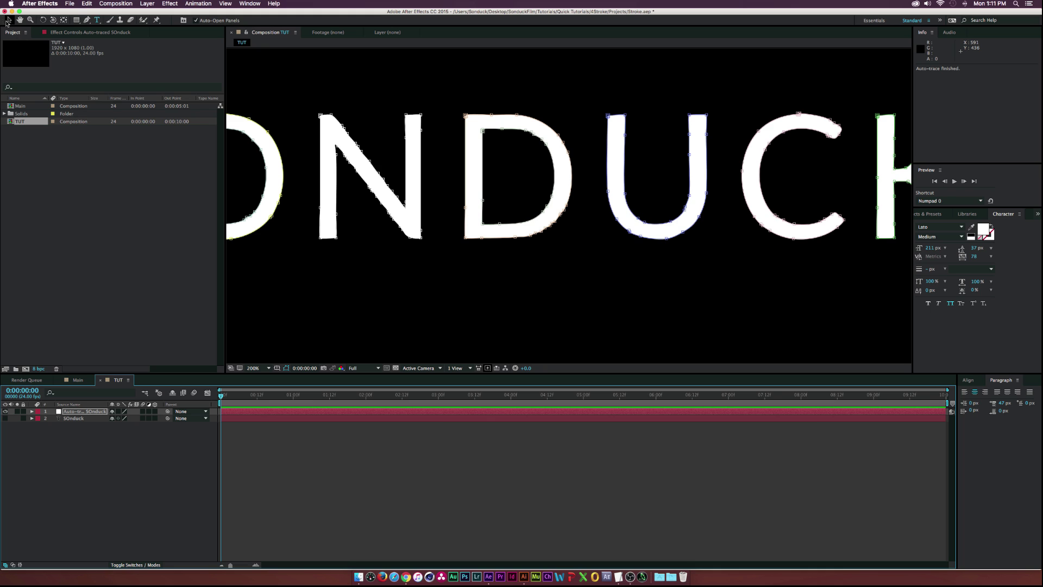
left_click(181, 527)
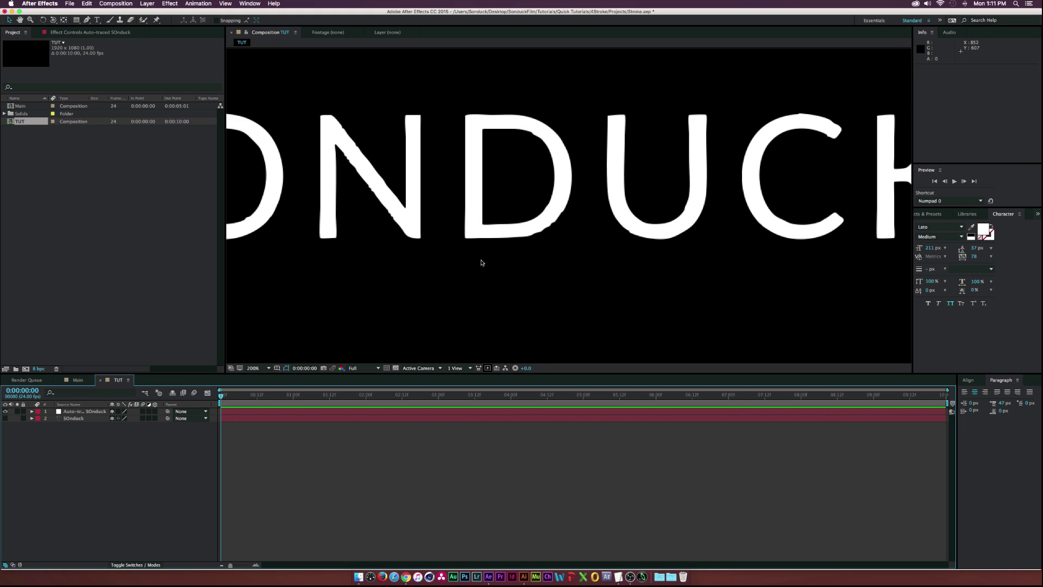
key("comma")
key("comma")
key("comma")
key("comma")
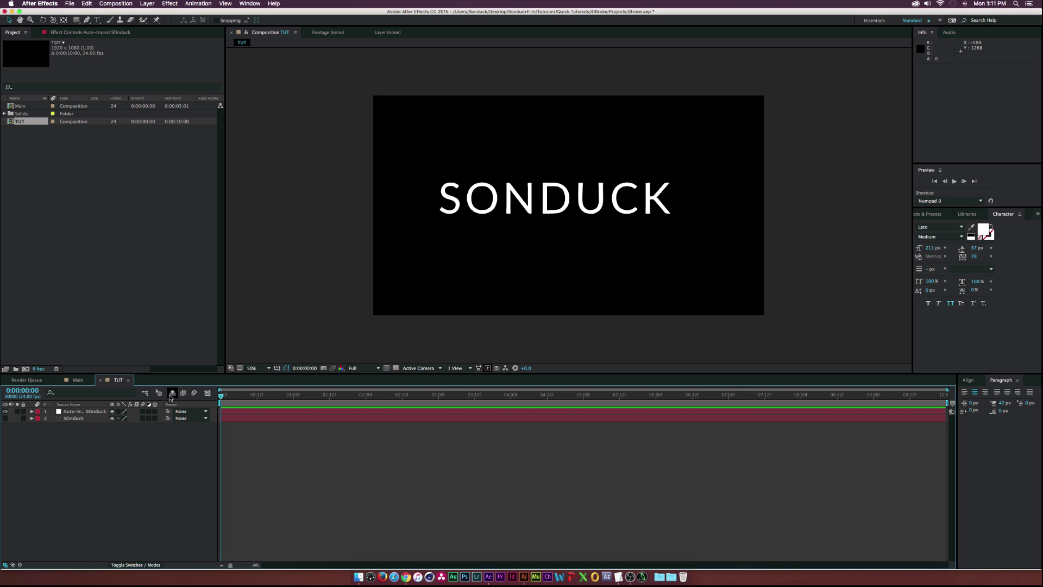
Step: Delete both the Auto-traced SOnduck layer and the SOnduck text layer
left_click(84, 412)
key("Delete")
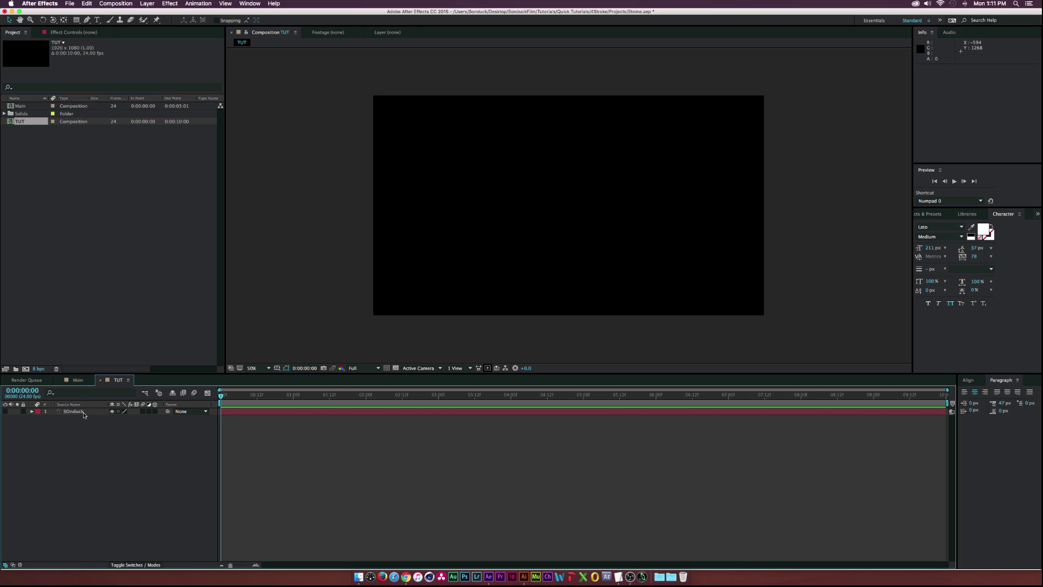
left_click(84, 411)
key("Delete")
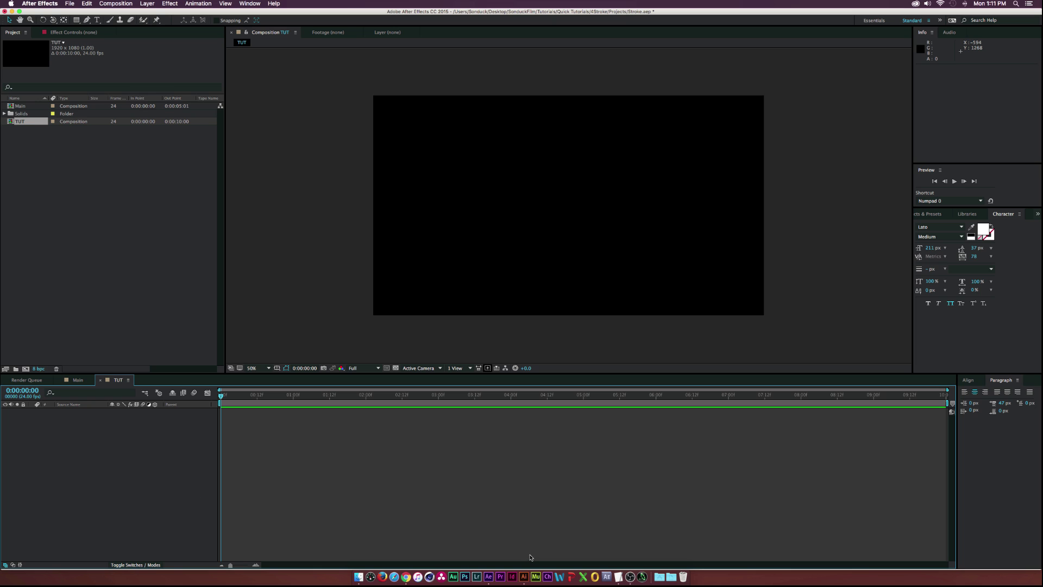
Step: In Illustrator, set the word SONDUCK as a Lato Light text object
left_click(525, 577)
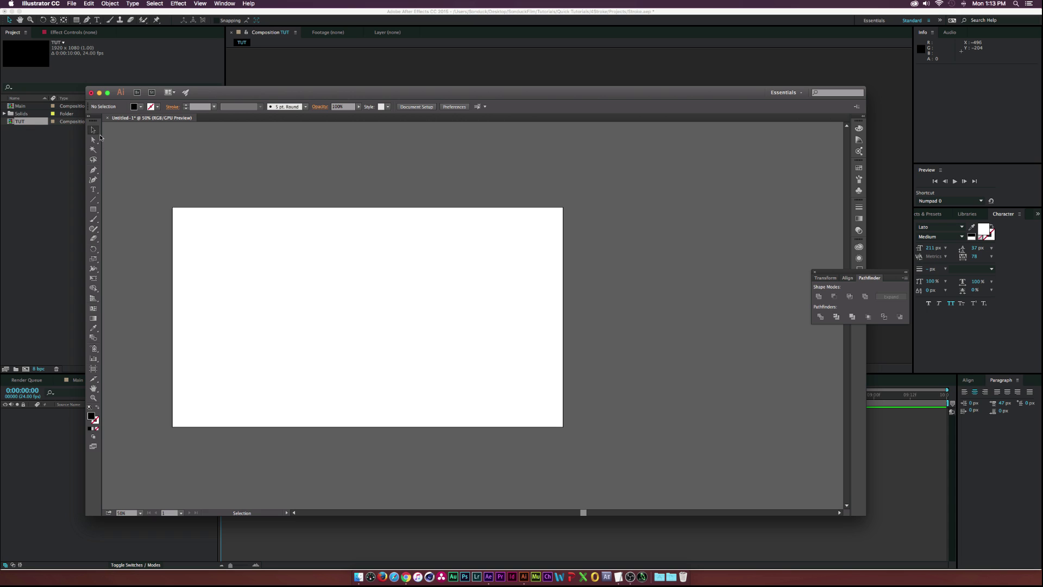
left_click(94, 189)
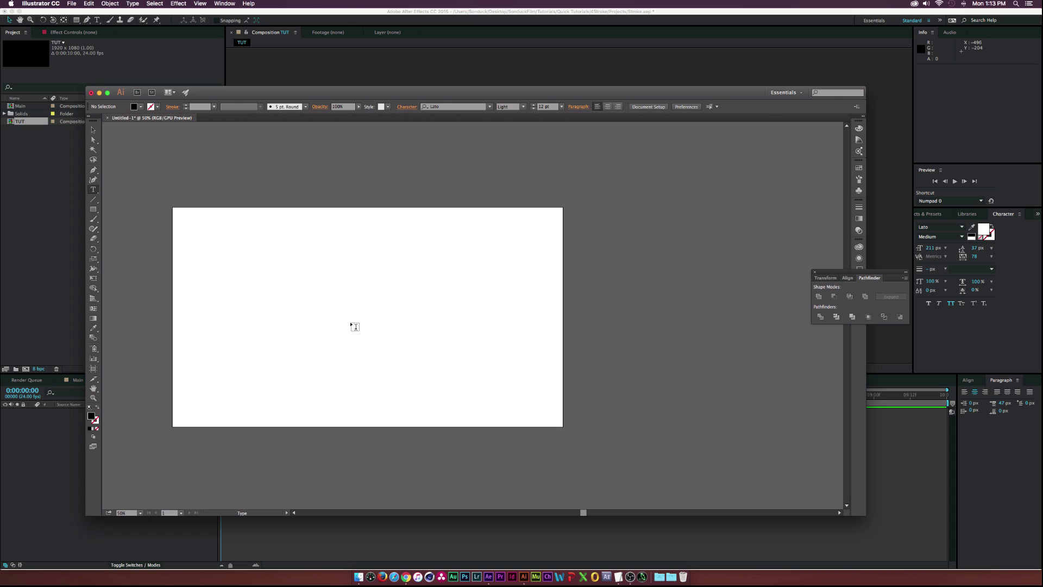
key("super+a")
key("Escape")
Step: Enlarge SONDUCK to about 197 pt and move it near the artboard centre
left_click_drag(364, 317, 451, 247)
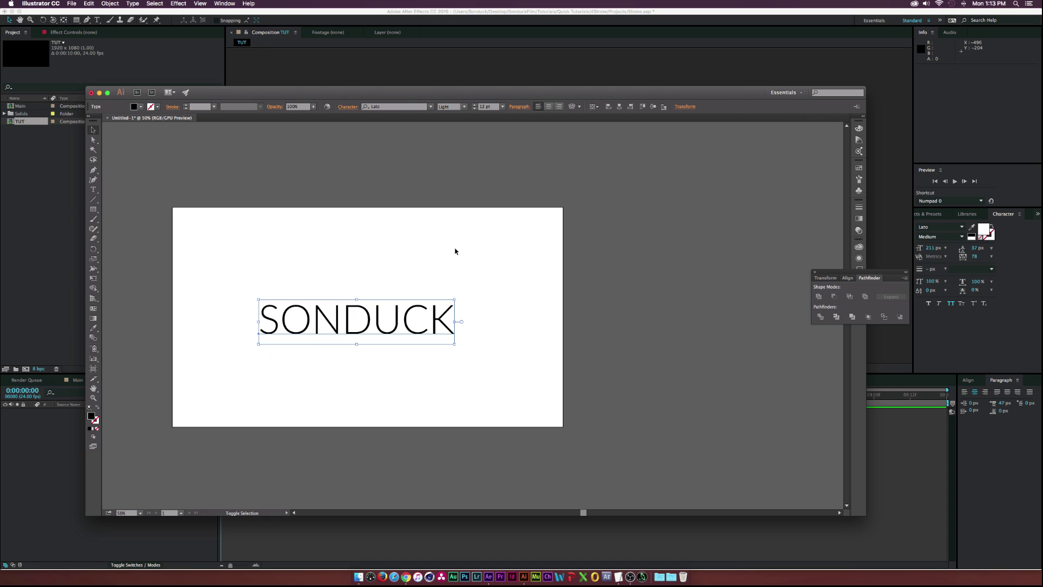
left_click_drag(388, 326, 403, 313)
mouse_move(332, 318)
left_mouse_down()
mouse_move(350, 329)
mouse_move(335, 317)
left_mouse_up()
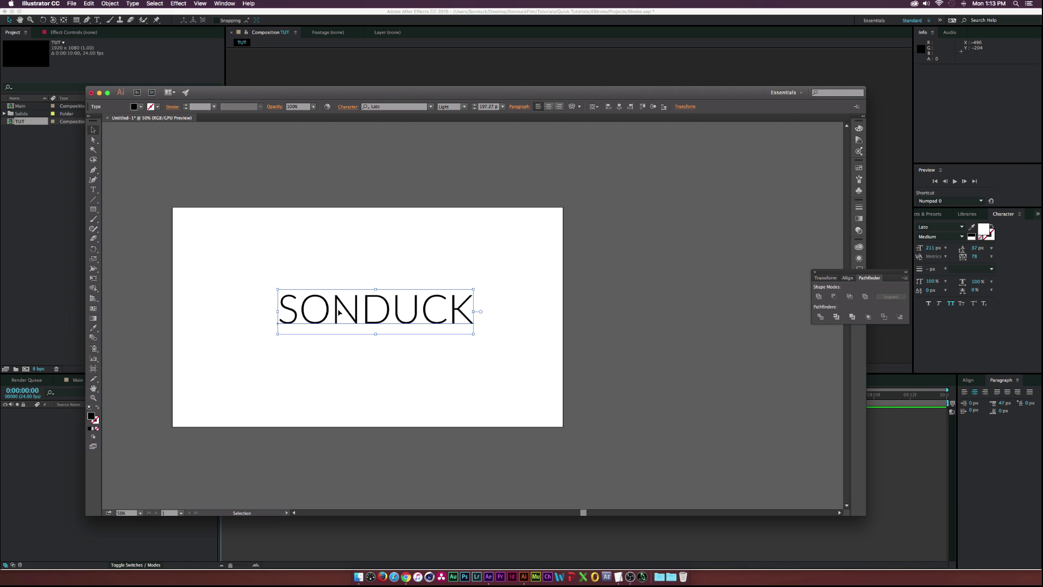
left_click(316, 362)
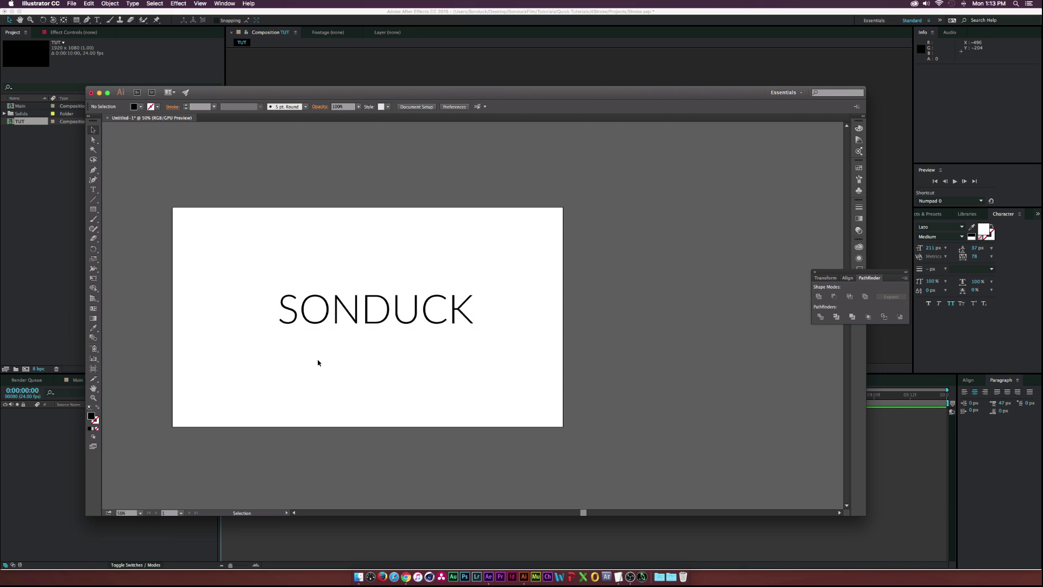
left_click(357, 319)
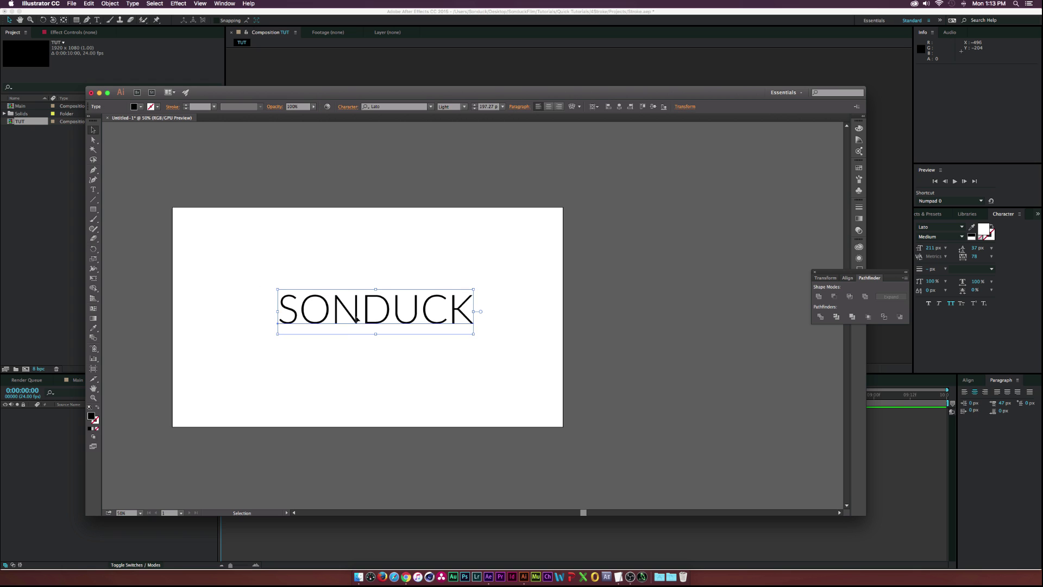
Step: Expand the SONDUCK text into outlined letter shapes with Object > Expand
left_click(110, 3)
left_click(355, 179)
left_click(110, 4)
left_click(220, 136)
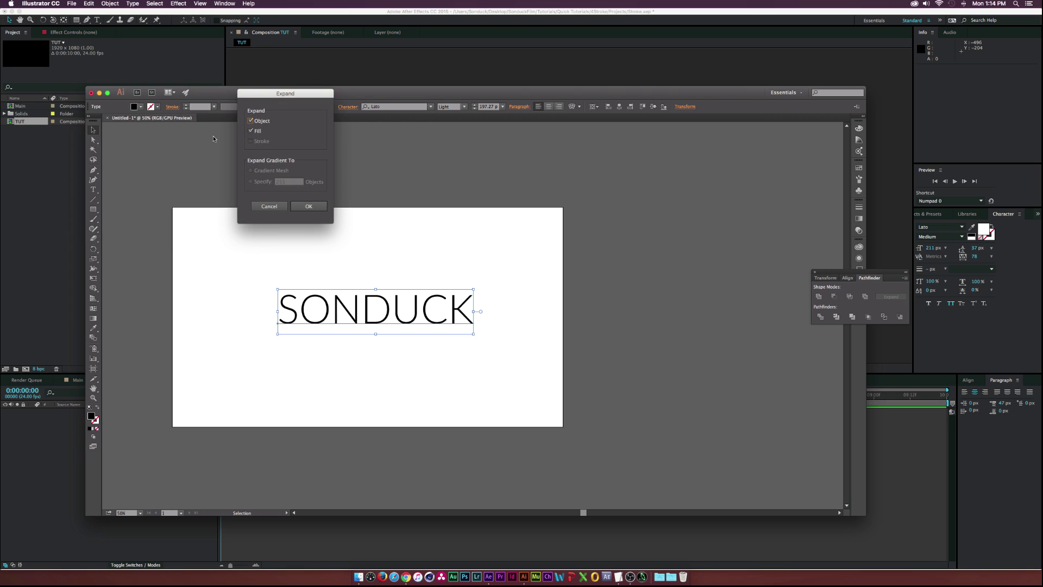
left_click(306, 206)
Step: Marquee-select every anchor point of the SONDUCK outlines with the Direct Selection tool
left_click(351, 387)
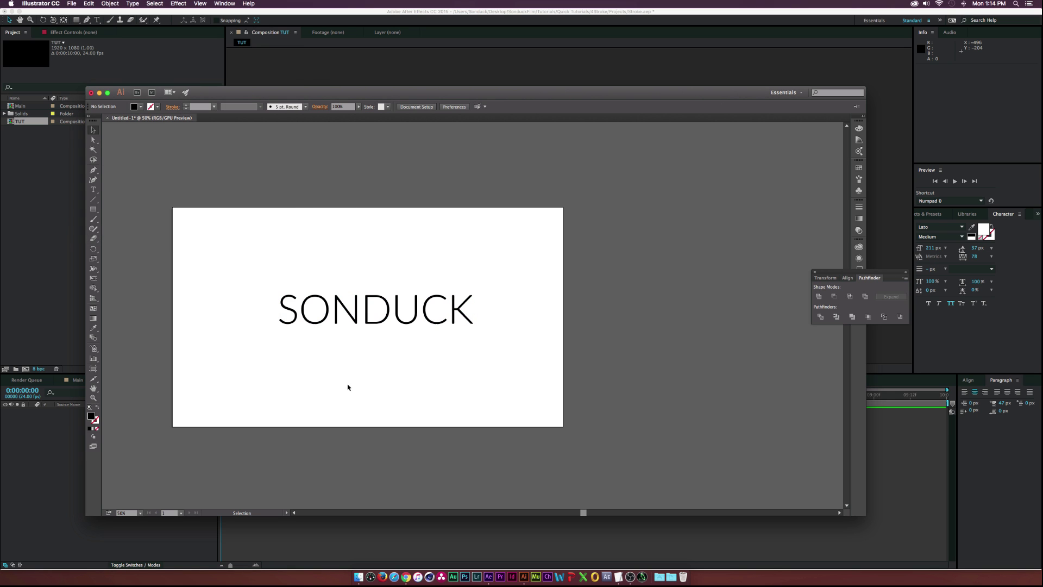
left_click_drag(239, 354, 492, 297)
scroll(305, 298, "up", 4)
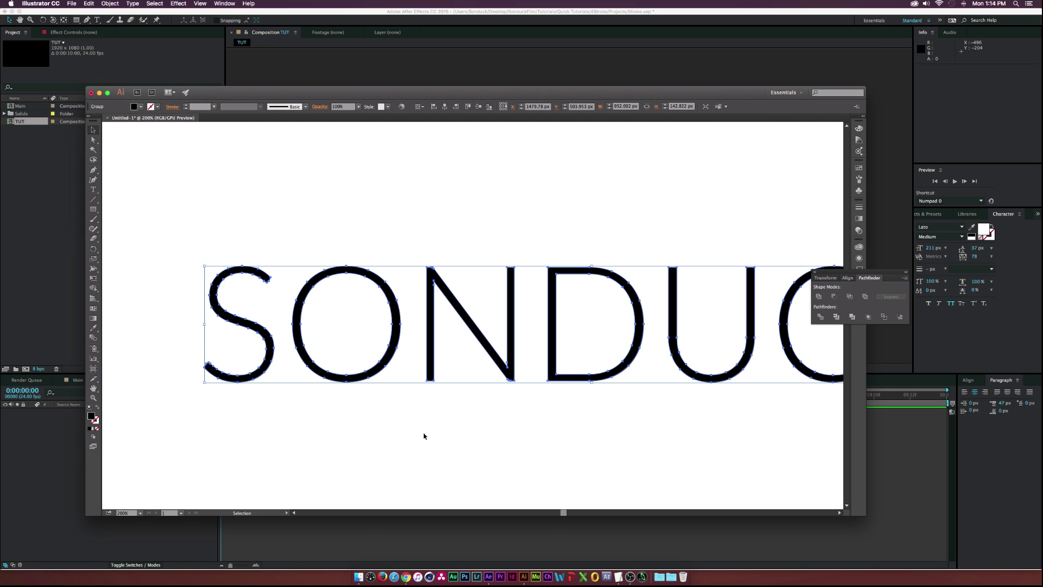
scroll(482, 424, "right", 2)
scroll(459, 429, "down", 1)
left_click(310, 298)
scroll(307, 299, "down", 1)
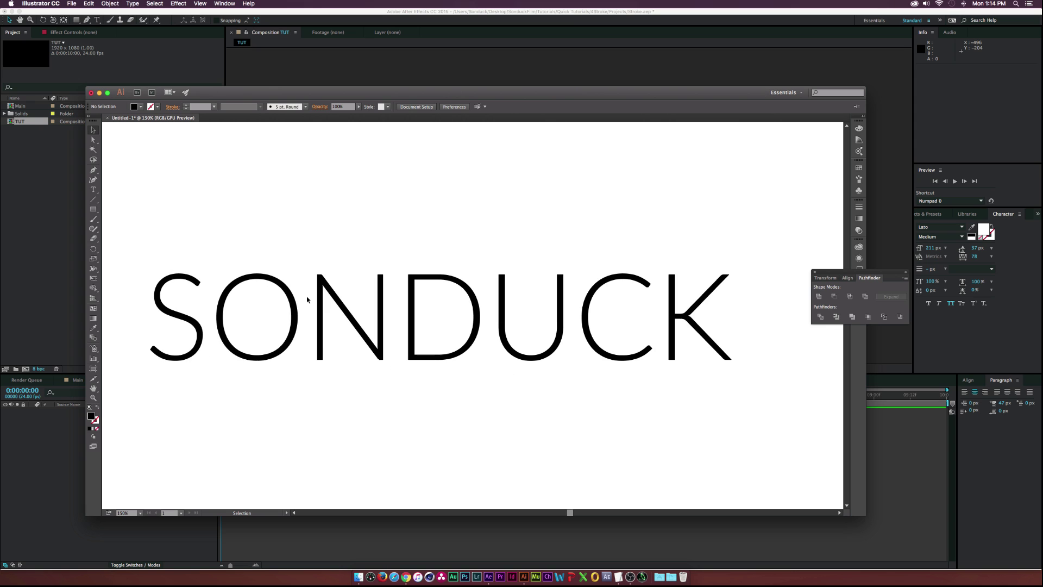
key("a")
left_click_drag(142, 262, 813, 411)
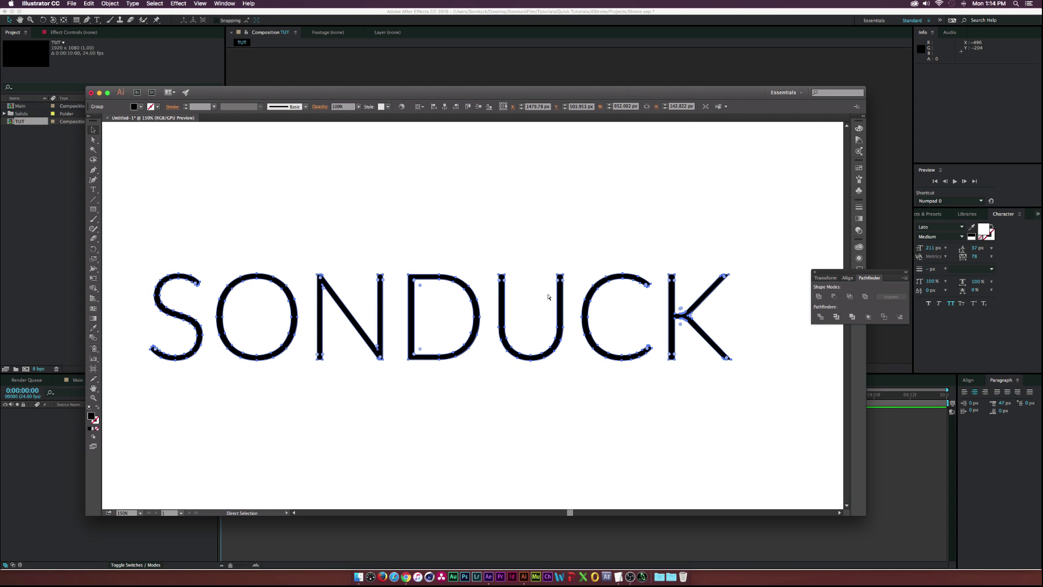
left_click(17, 204)
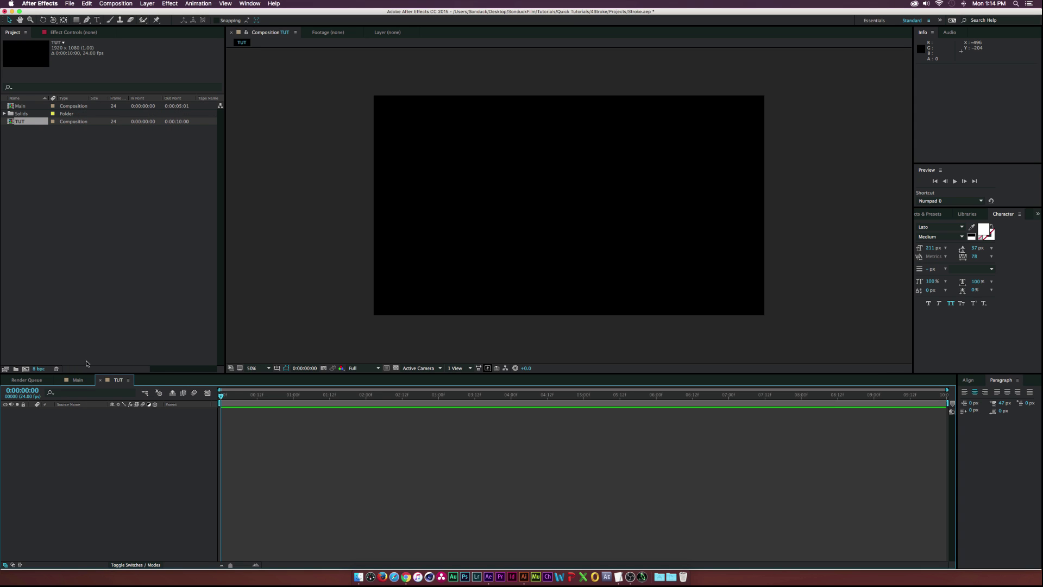
Step: Create a new solid layer named TEXT PATH
left_click(147, 4)
mouse_move(150, 12)
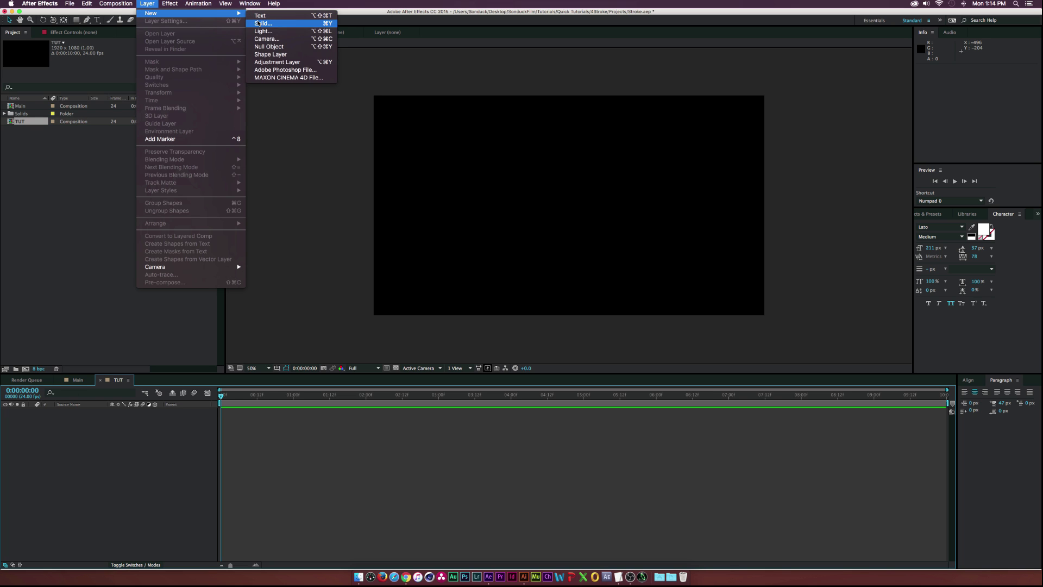
left_click(266, 23)
type("TEXT PATH")
left_click(236, 256)
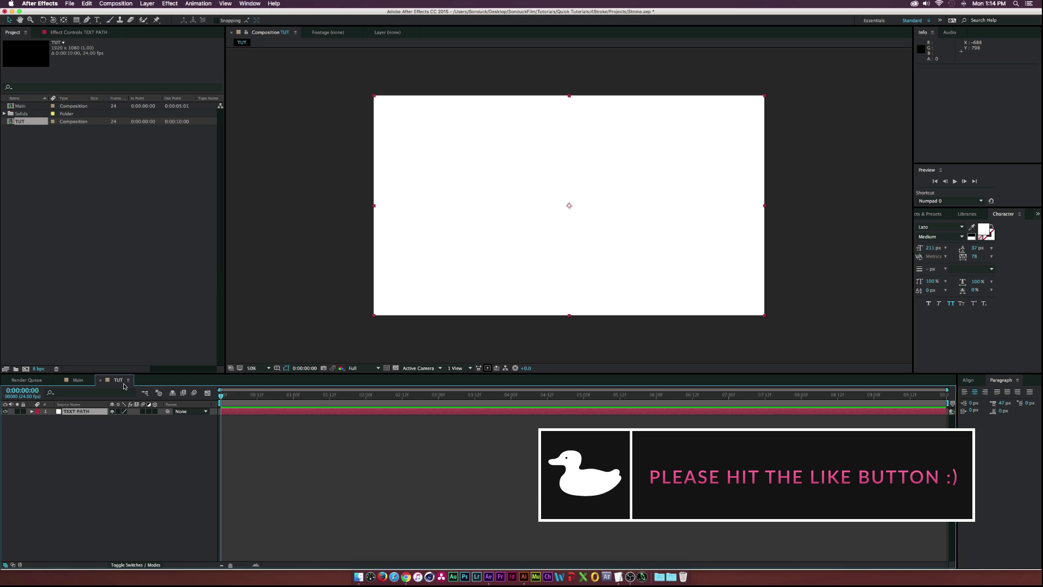
Step: Check the SONDUCK mask outlines on TEXT PATH at full-size, magnified view
left_click(81, 411)
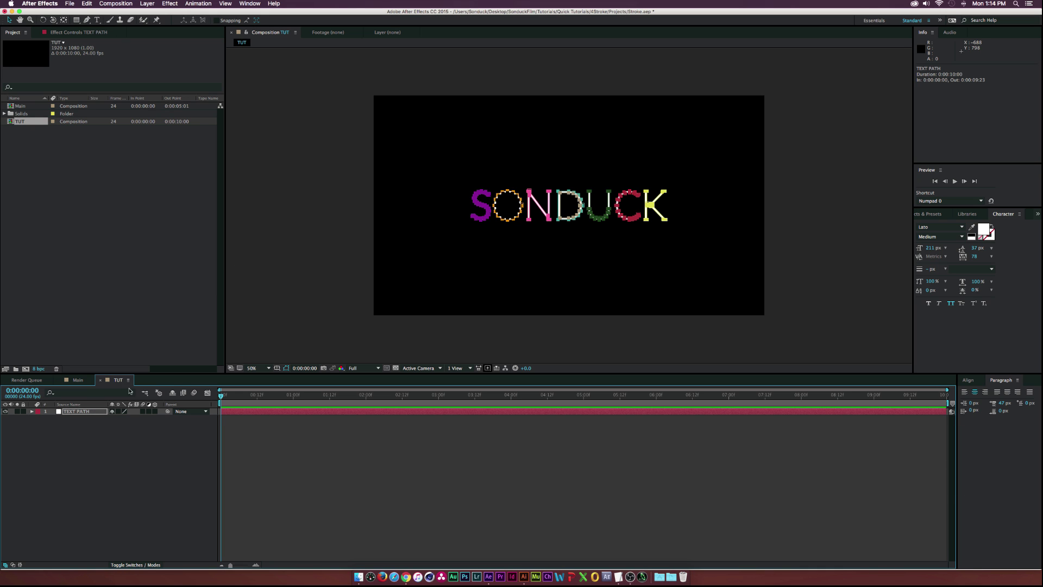
left_click(126, 483)
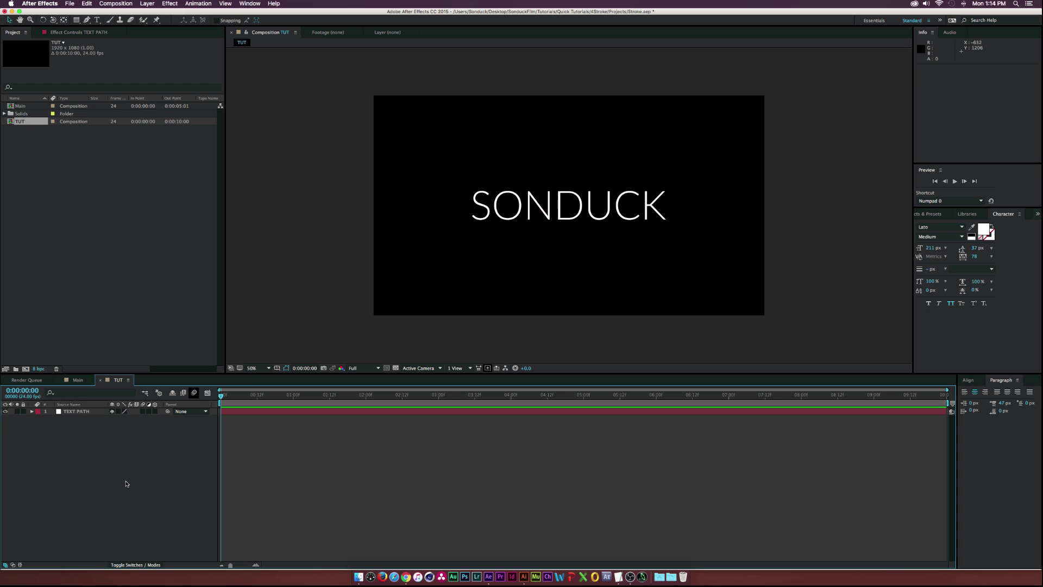
key("/")
left_click(32, 411)
left_click(50, 418)
key(".")
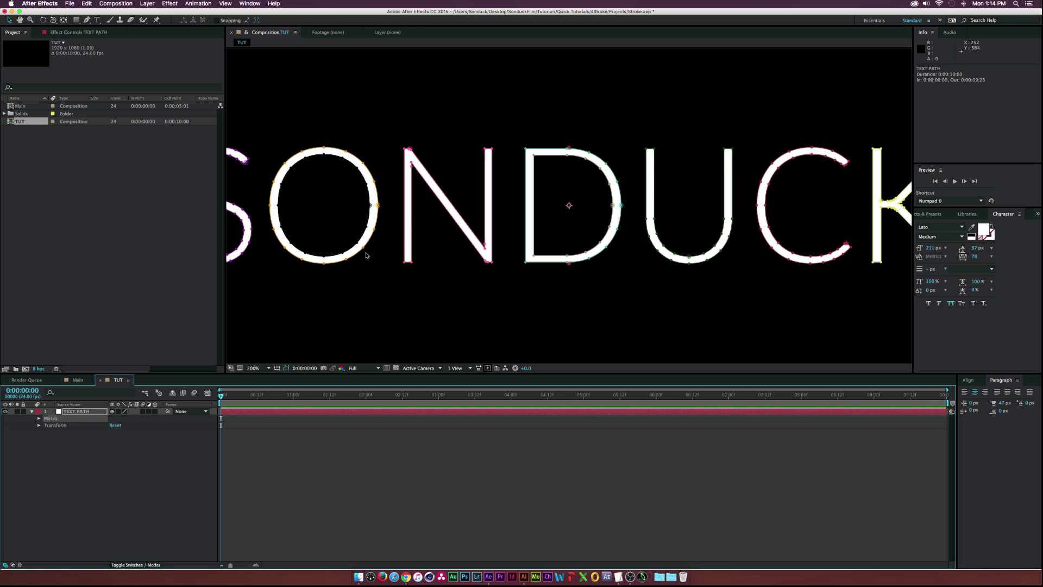
left_click(120, 481)
Step: Reveal TEXT PATH's Masks list and select all nine masks, Mask 1–9
left_click(654, 157)
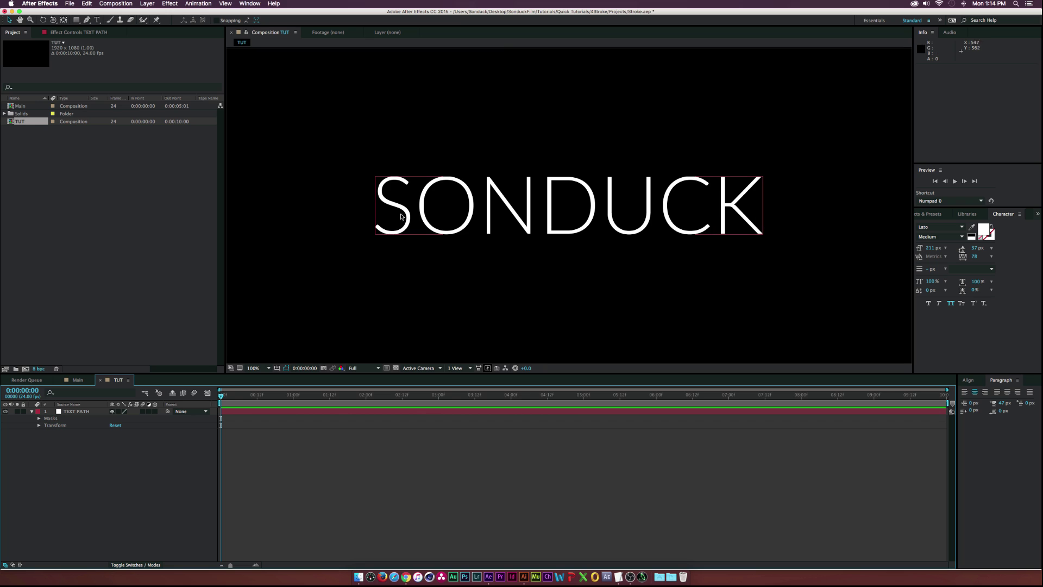
left_click(154, 338)
left_click(67, 421)
left_click(38, 419)
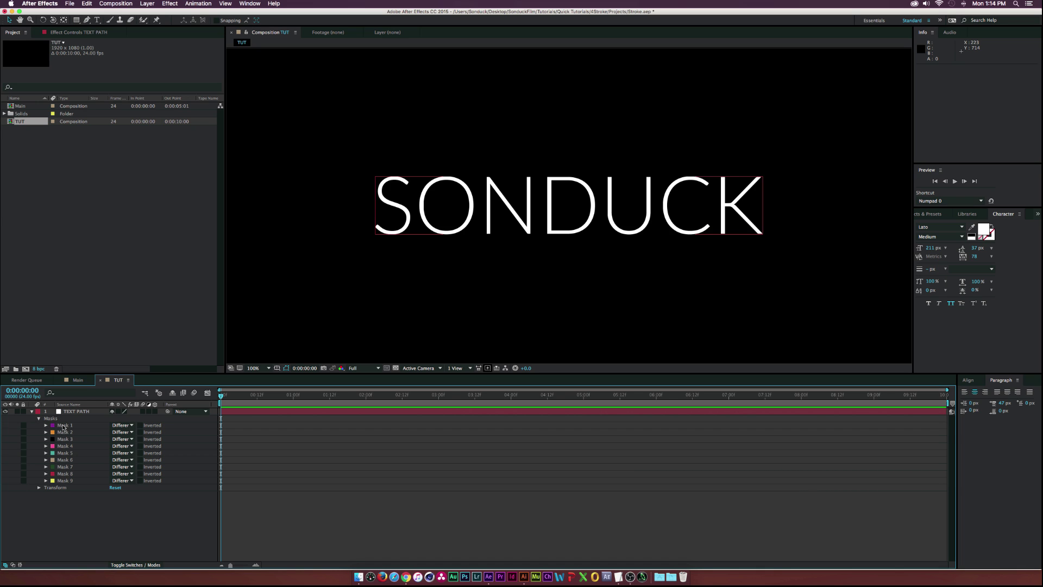
left_click(64, 425)
key("super+a")
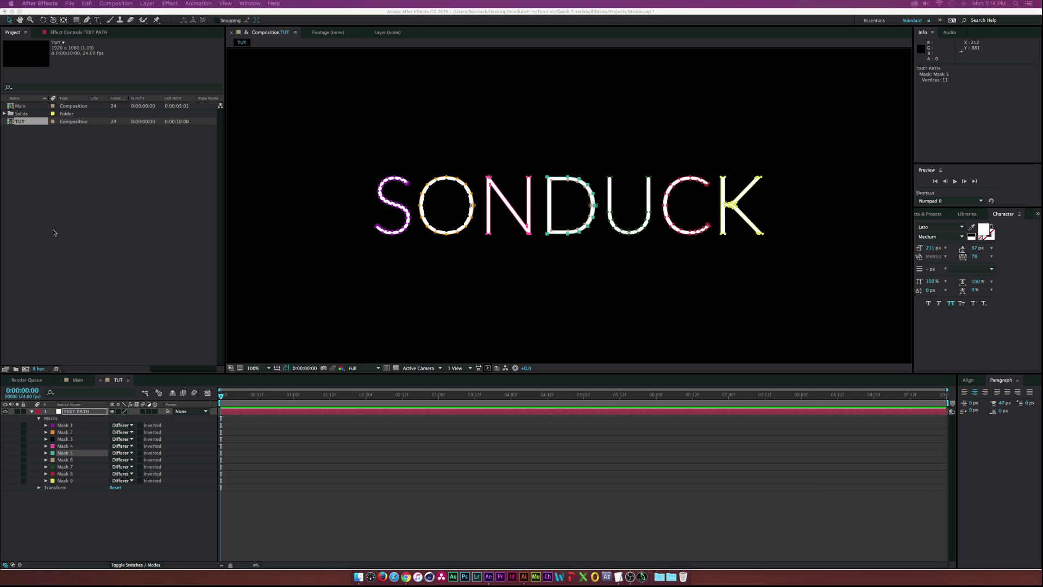
Step: Add a Stroke effect on All Masks, Paint Style Reveal Original Image, sequential stroking off
left_click(76, 416)
left_click(170, 4)
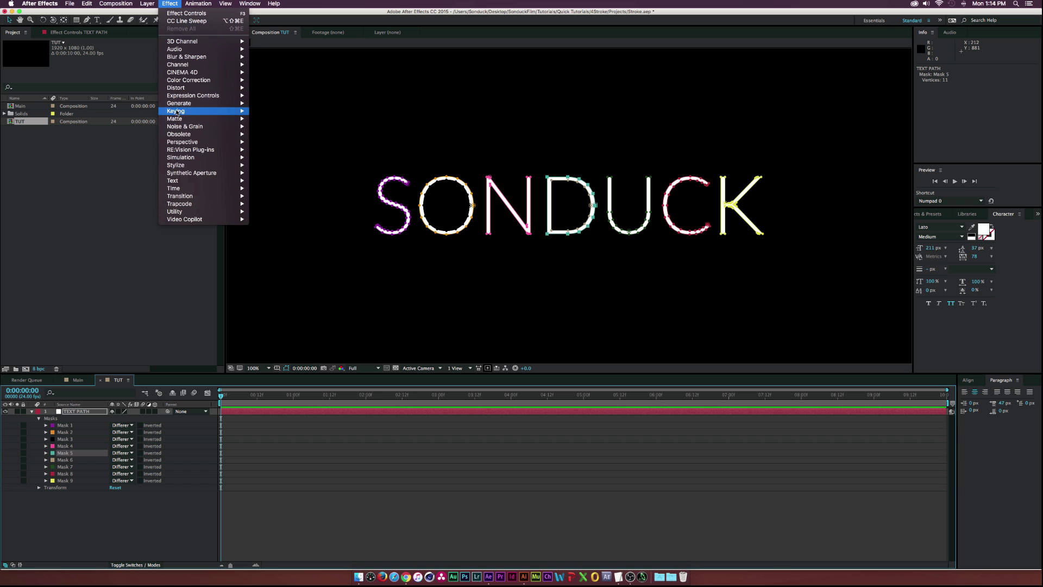
mouse_move(206, 103)
left_click(268, 281)
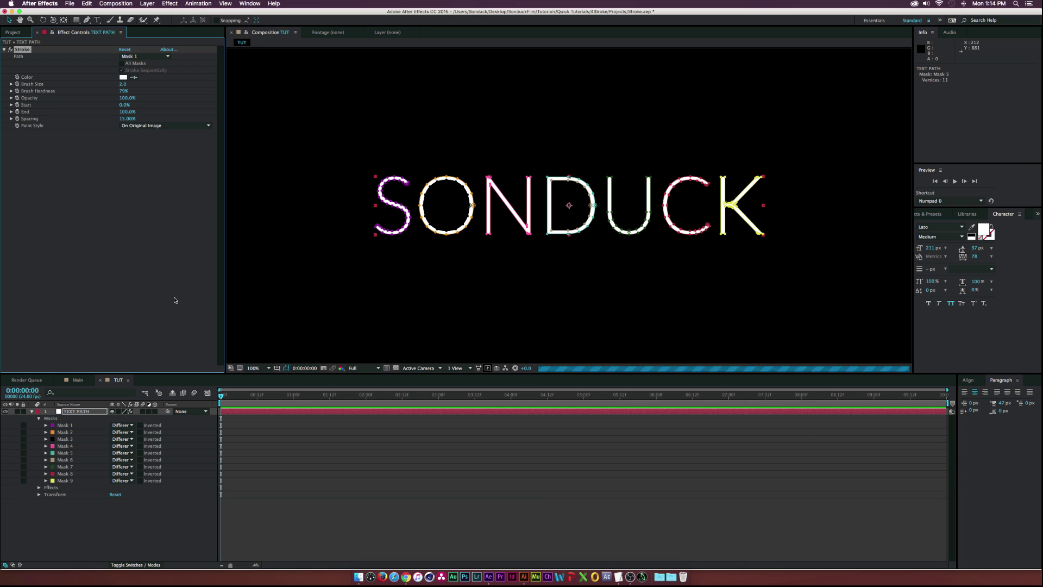
left_click(137, 126)
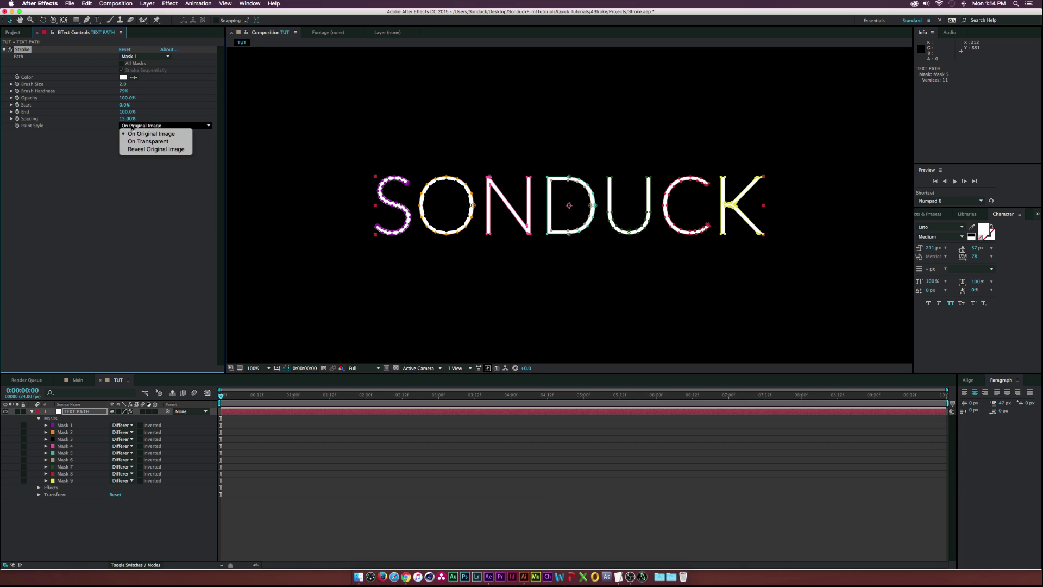
left_click(131, 150)
left_click(123, 64)
left_click(122, 70)
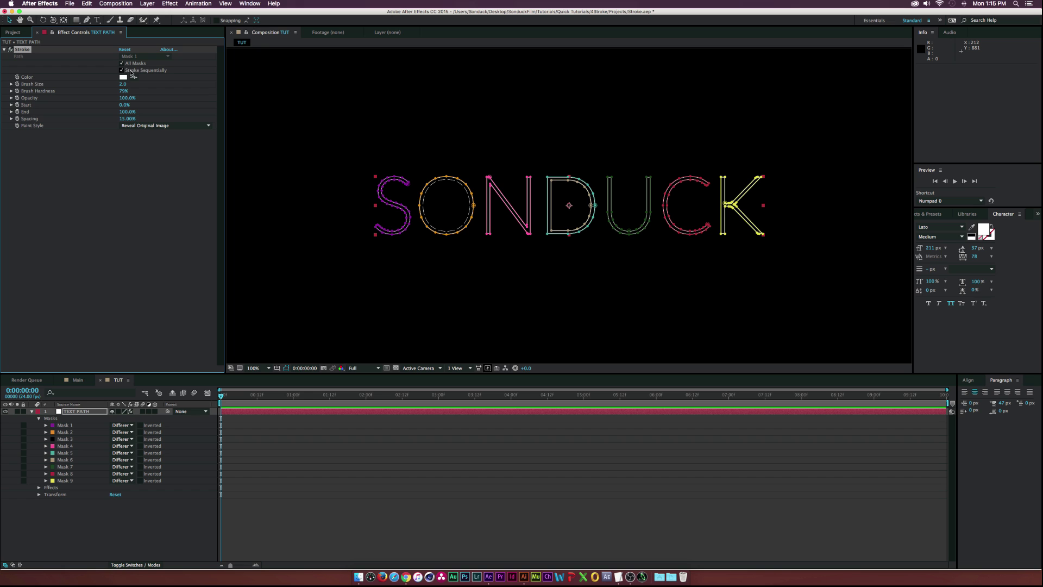
left_click(123, 71)
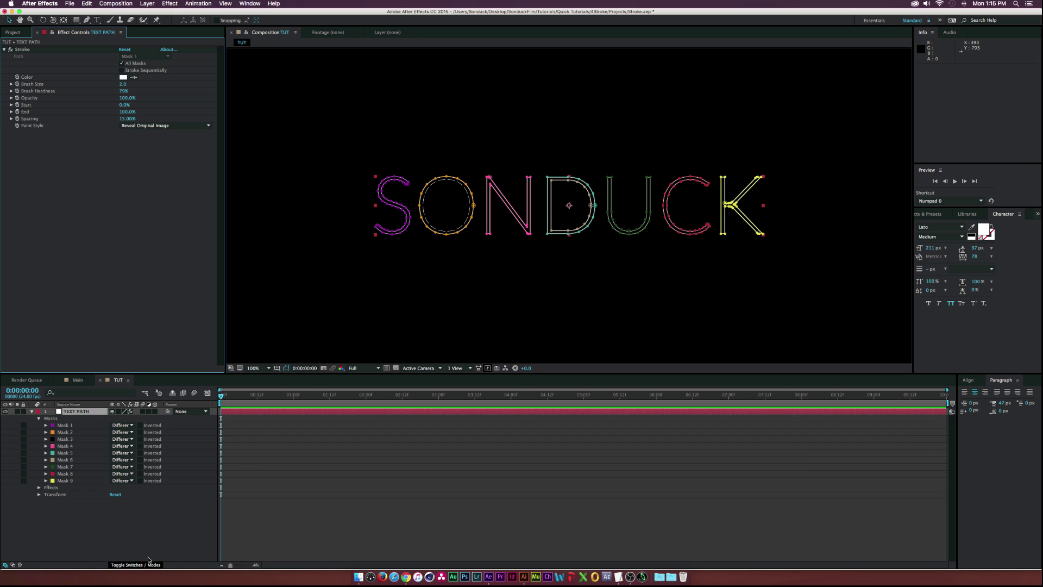
left_click(125, 527)
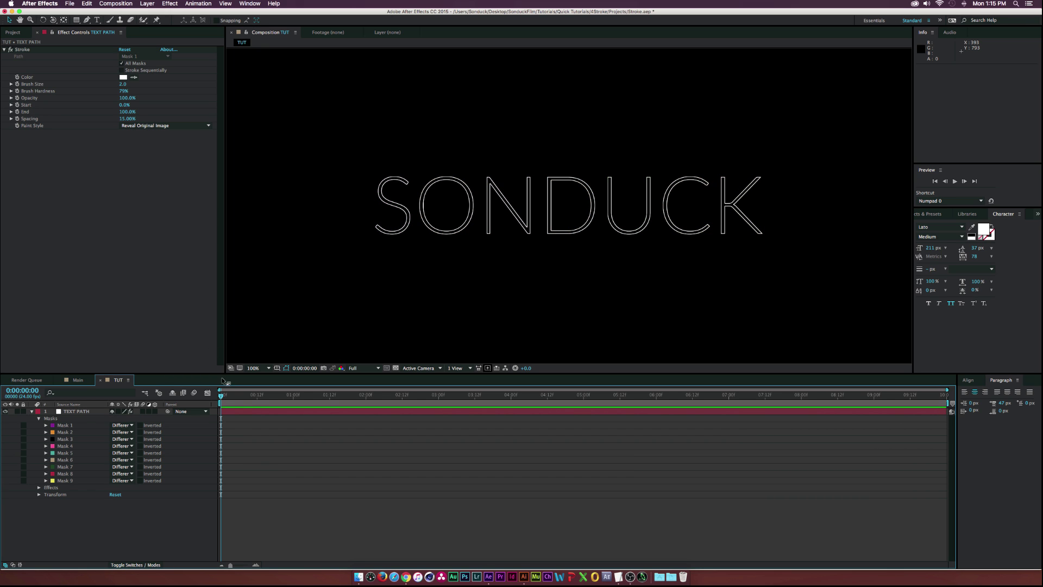
Step: Keyframe Stroke End from 0% at 0:00:00:12 to 100% at 0:00:03:12, then scrub to preview
left_click(256, 395)
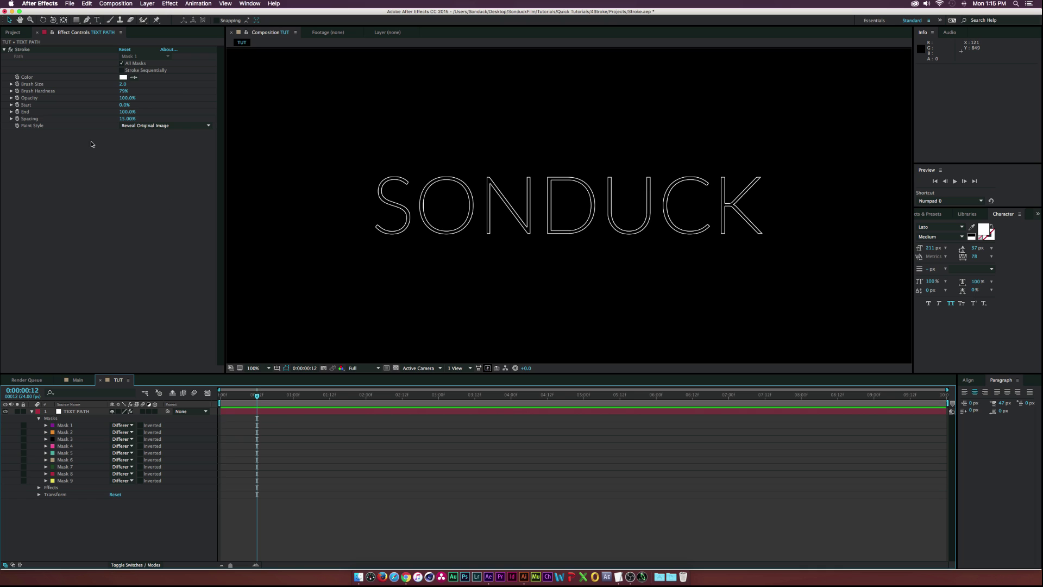
left_click(17, 112)
left_click_drag(127, 111, 86, 116)
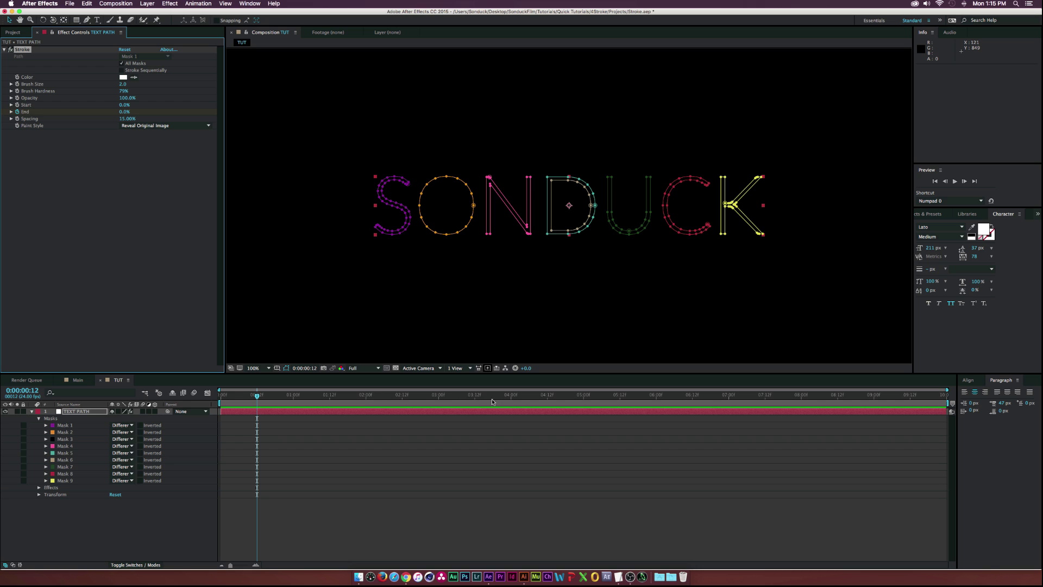
left_click_drag(478, 400, 475, 400)
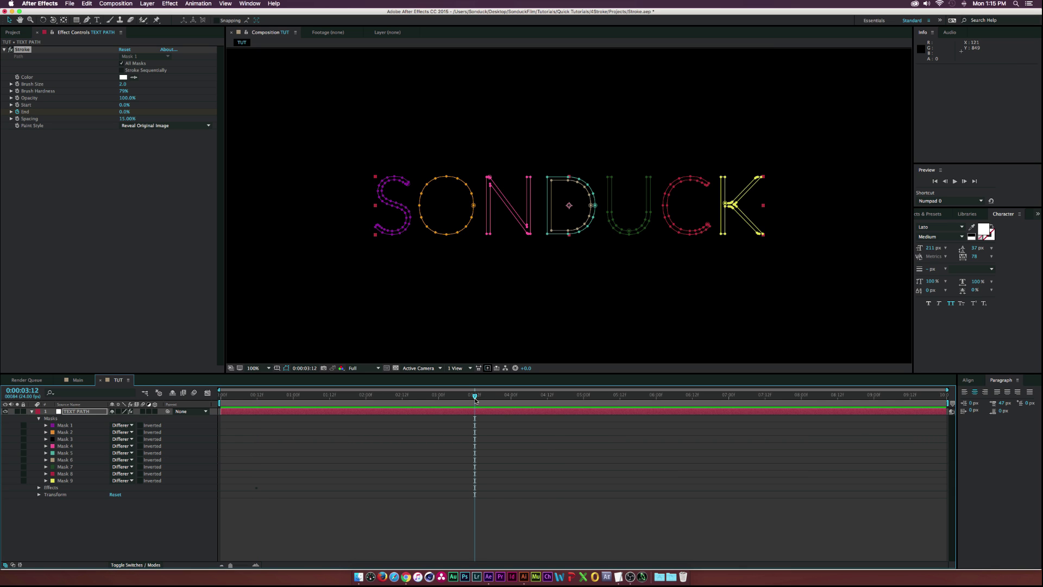
left_click_drag(124, 112, 179, 112)
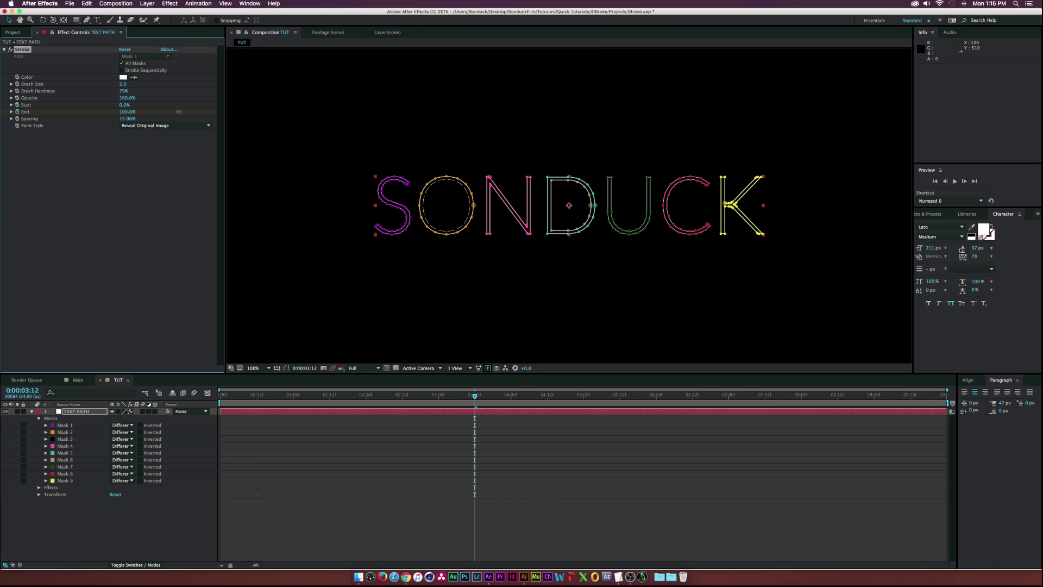
left_click_drag(306, 400, 339, 400)
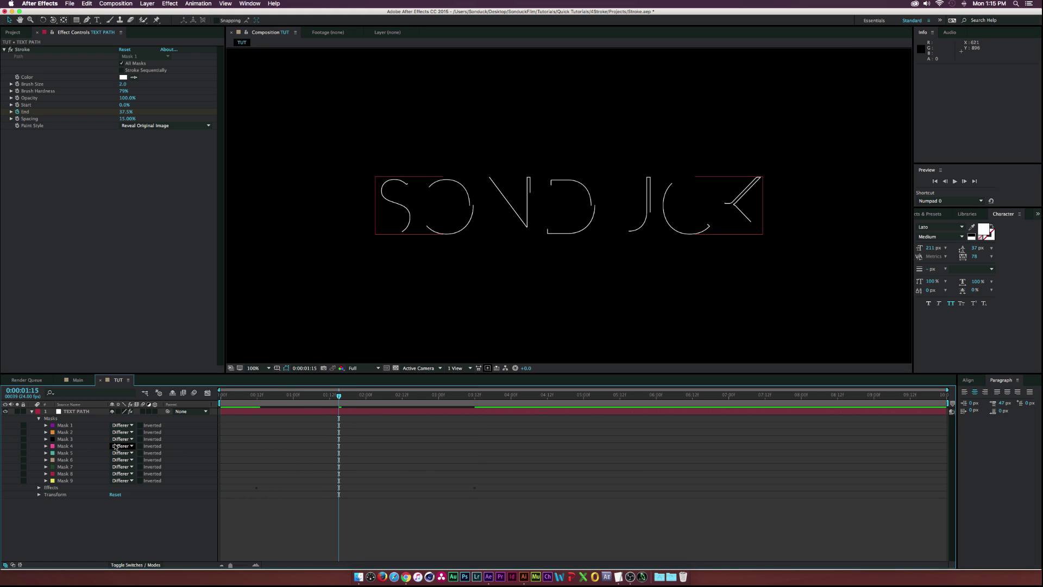
left_click(111, 512)
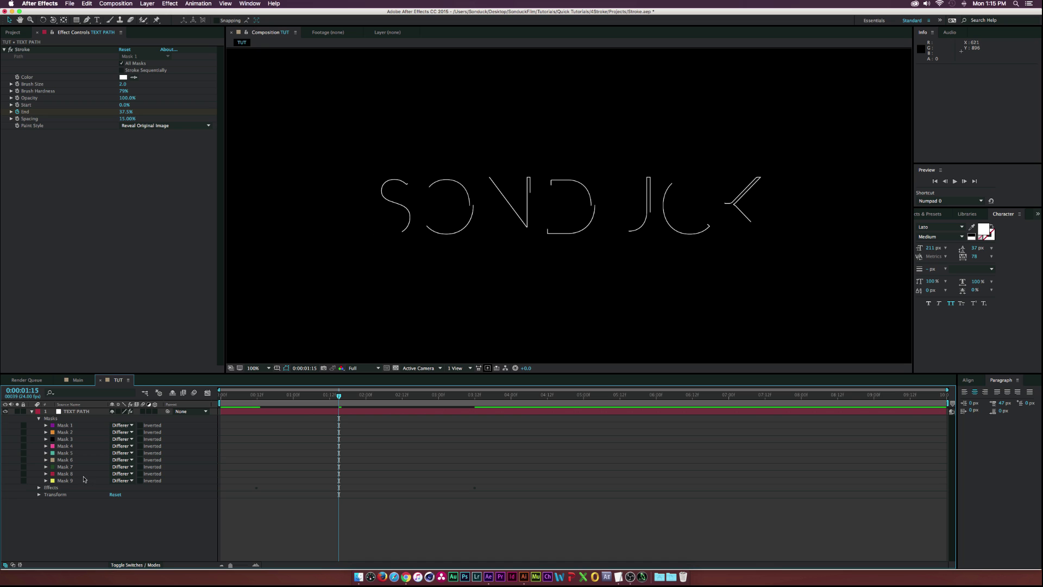
Step: Add a null object and select the path of TEXT PATH's Mask 1
left_click(148, 4)
mouse_move(162, 13)
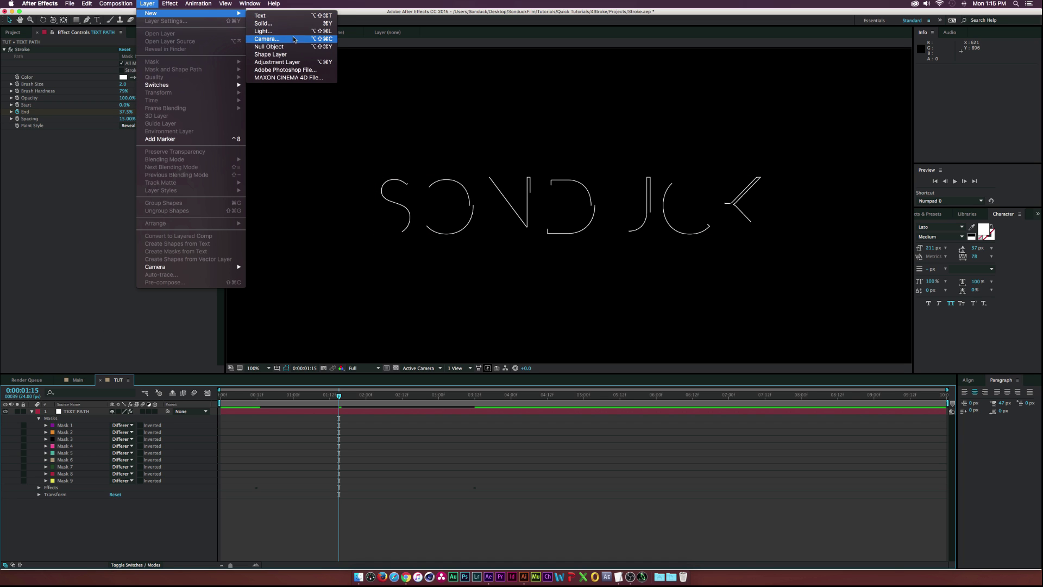
left_click(271, 46)
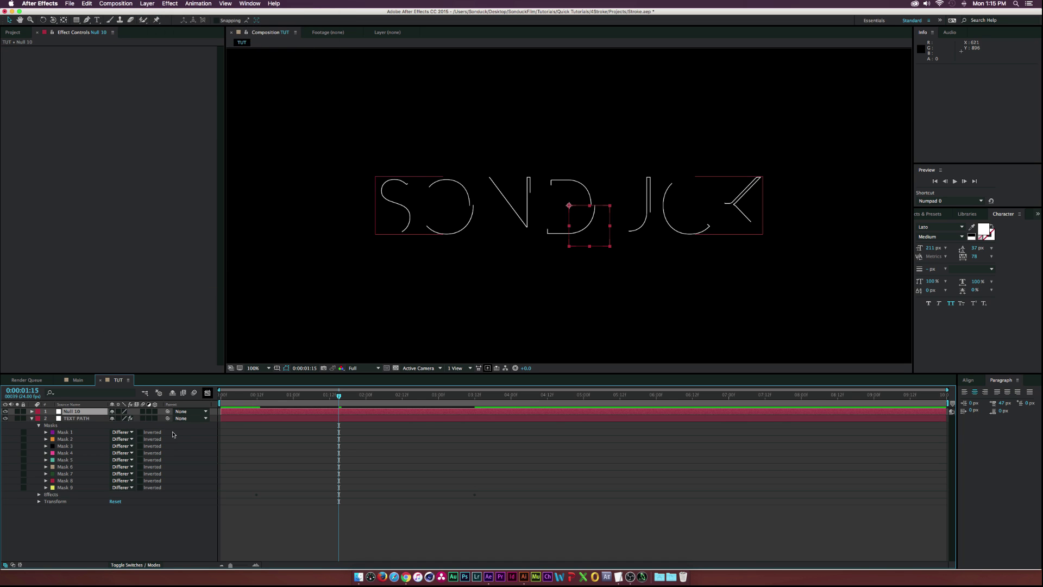
left_click(70, 418)
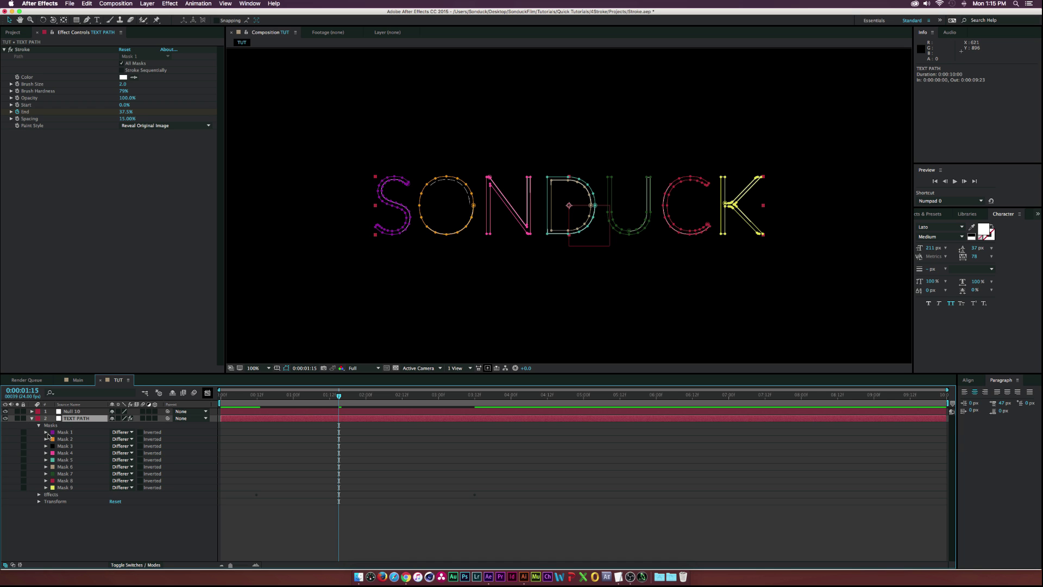
left_click(46, 432)
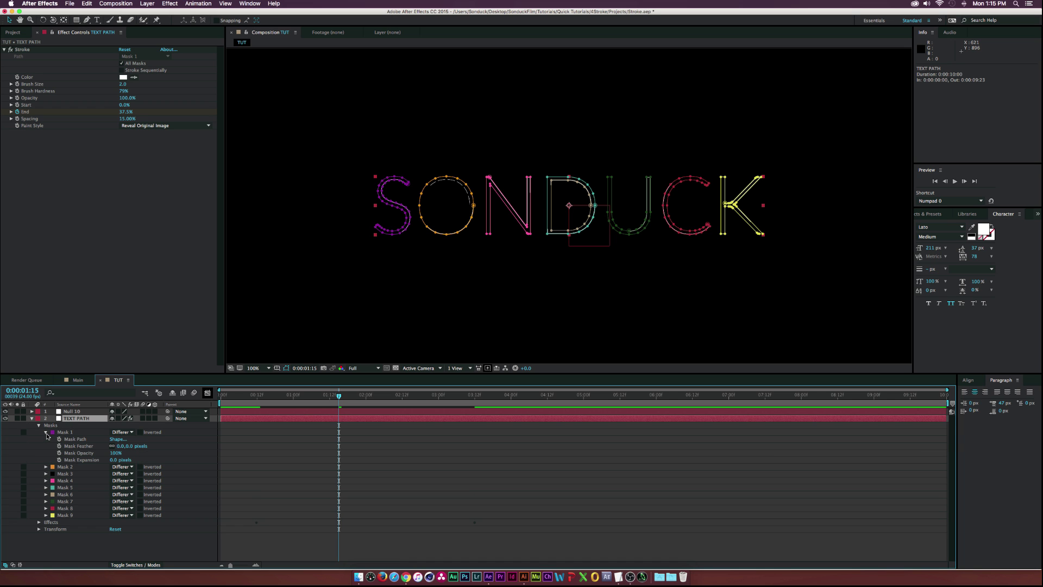
left_click(78, 440)
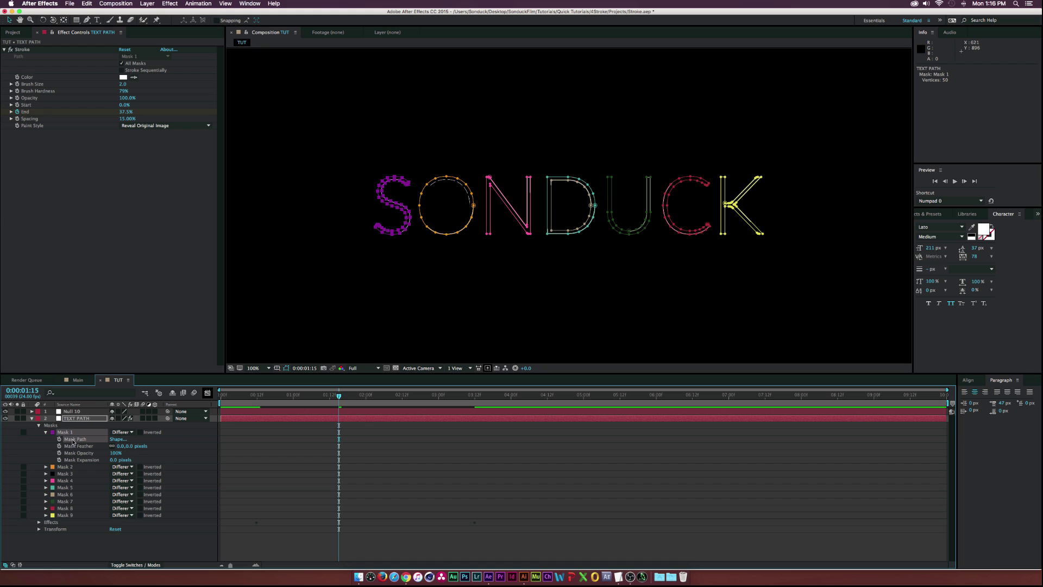
Step: Paste the S mask path into Null 10's Position at 0:00:00:12
left_click(70, 412)
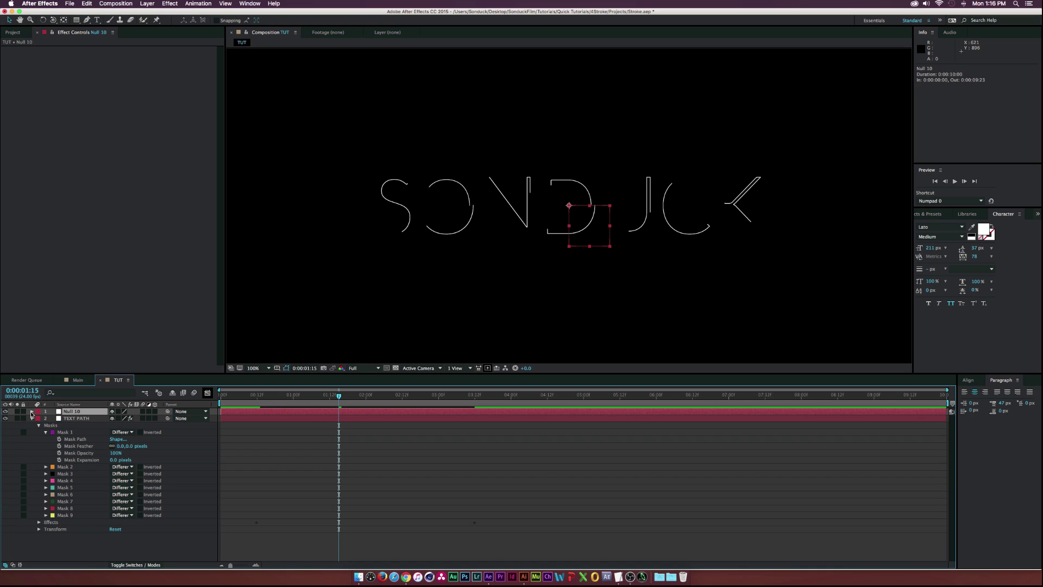
key("p")
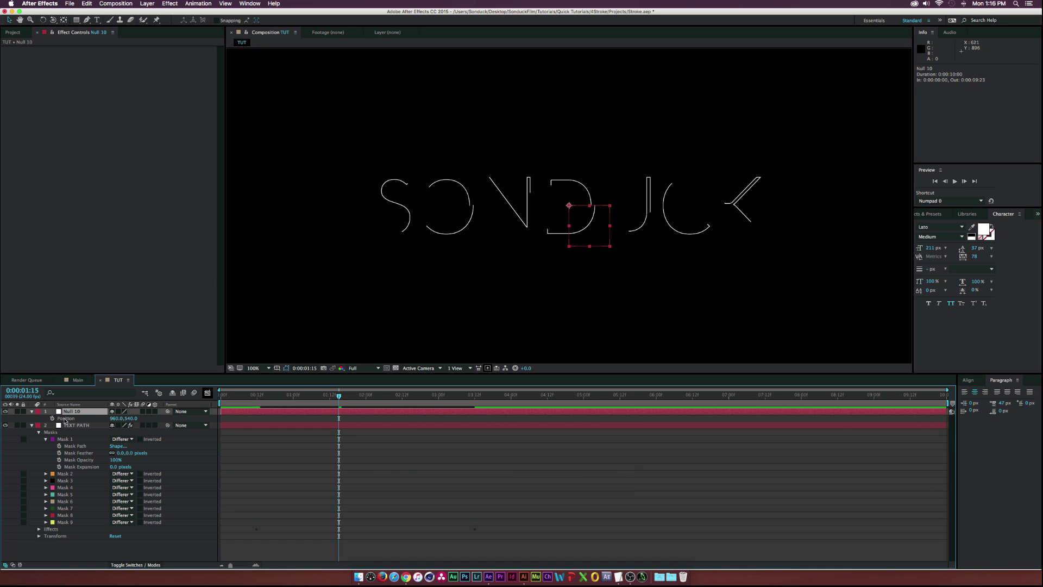
left_click(65, 418)
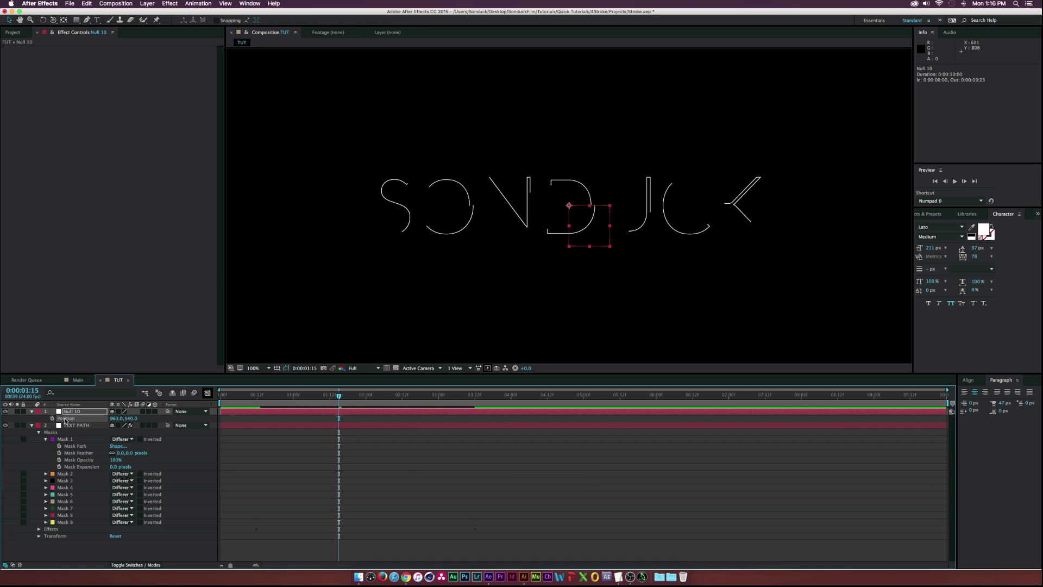
left_click(257, 397)
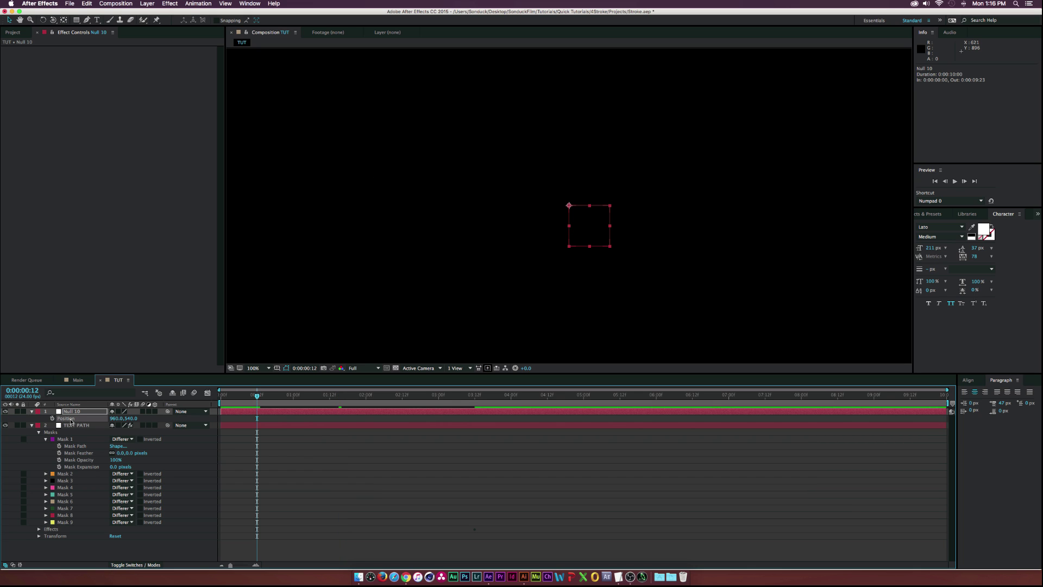
key("cmd+v")
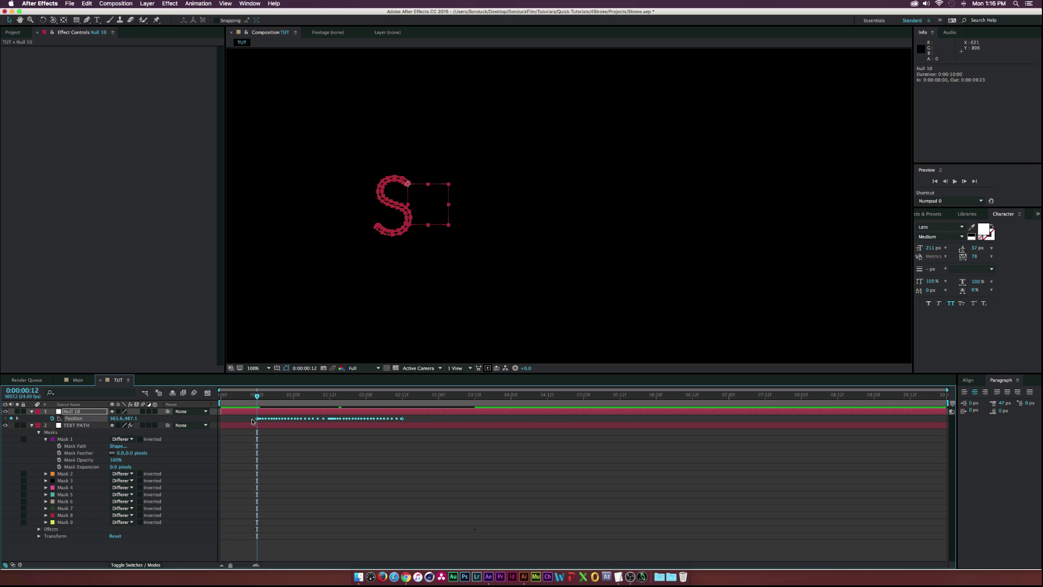
Step: Preview, then stretch all Null 10 Position keyframes over more of the timeline
key("space")
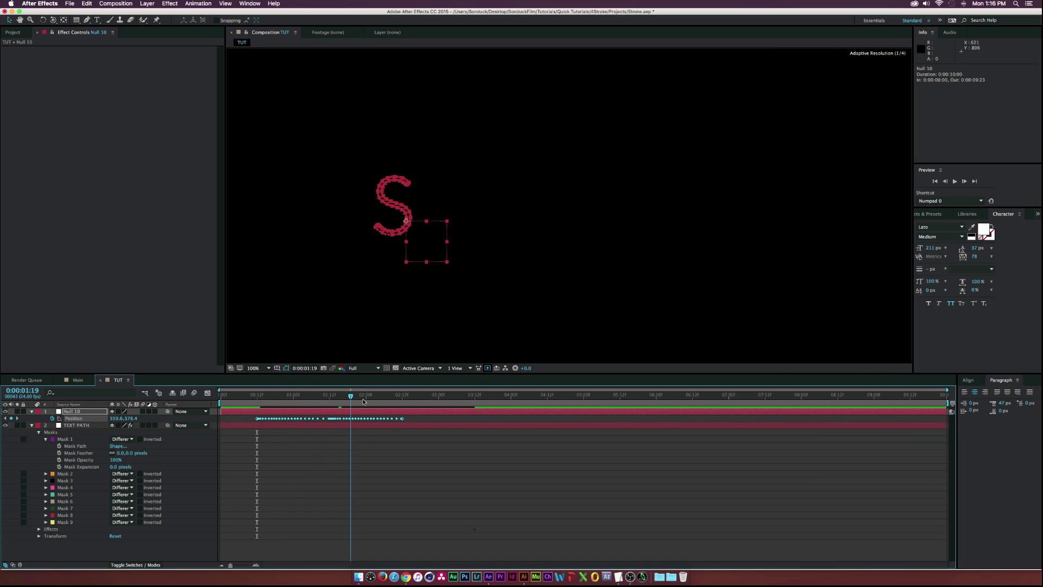
key("space")
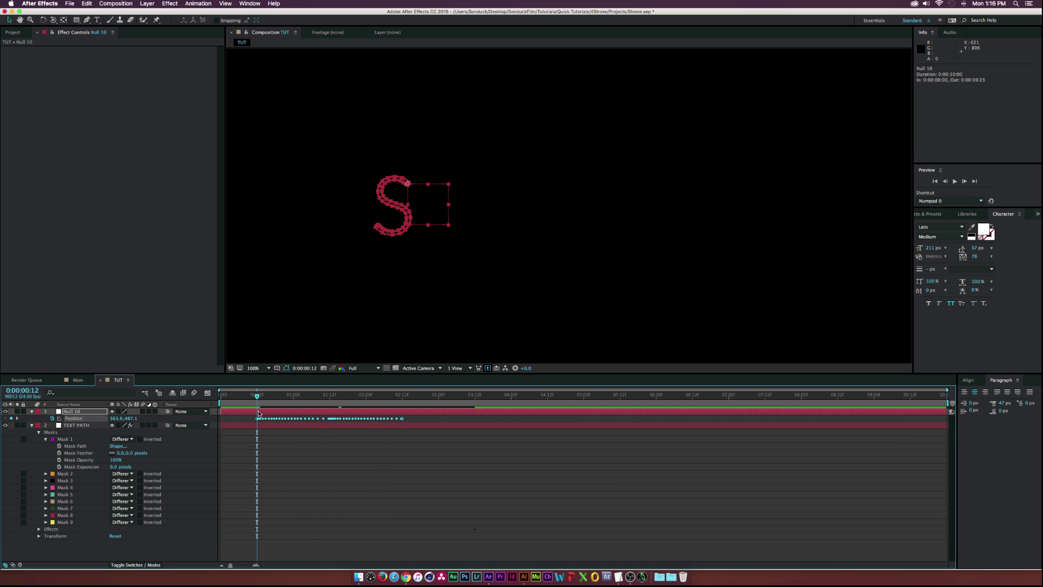
left_click_drag(250, 449, 475, 419)
mouse_move(257, 395)
left_mouse_down()
mouse_move(477, 399)
mouse_move(245, 412)
mouse_move(257, 411)
left_mouse_up()
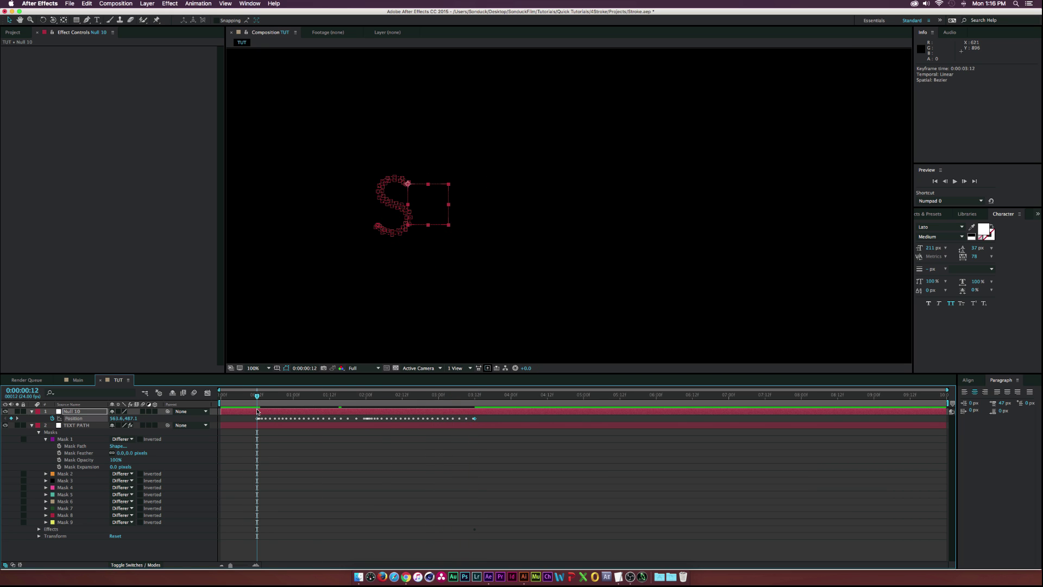
left_click(74, 564)
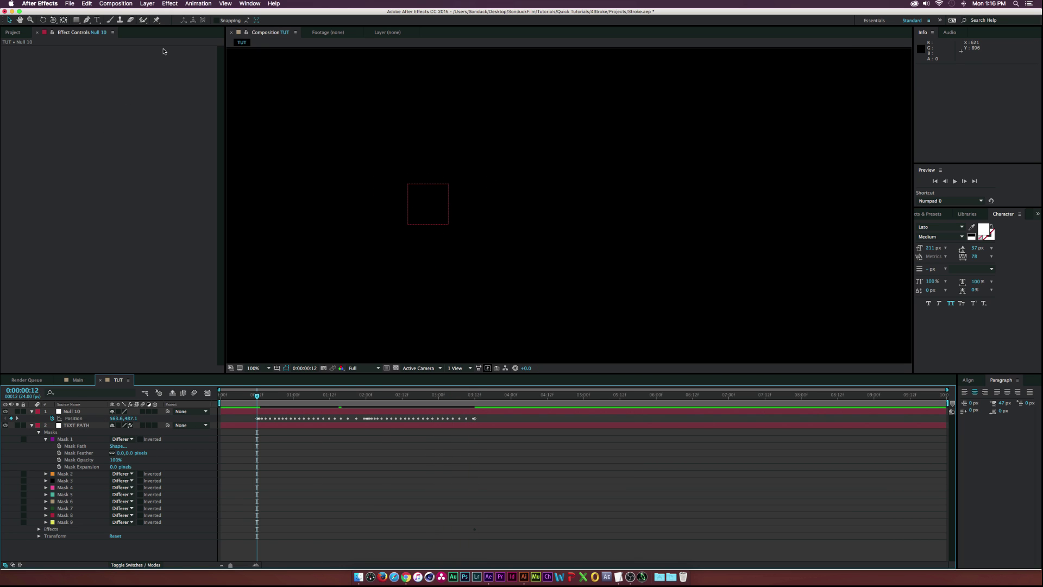
Step: Create a new solid layer named FLARE
key("super+y")
type("FLARE")
key("Return")
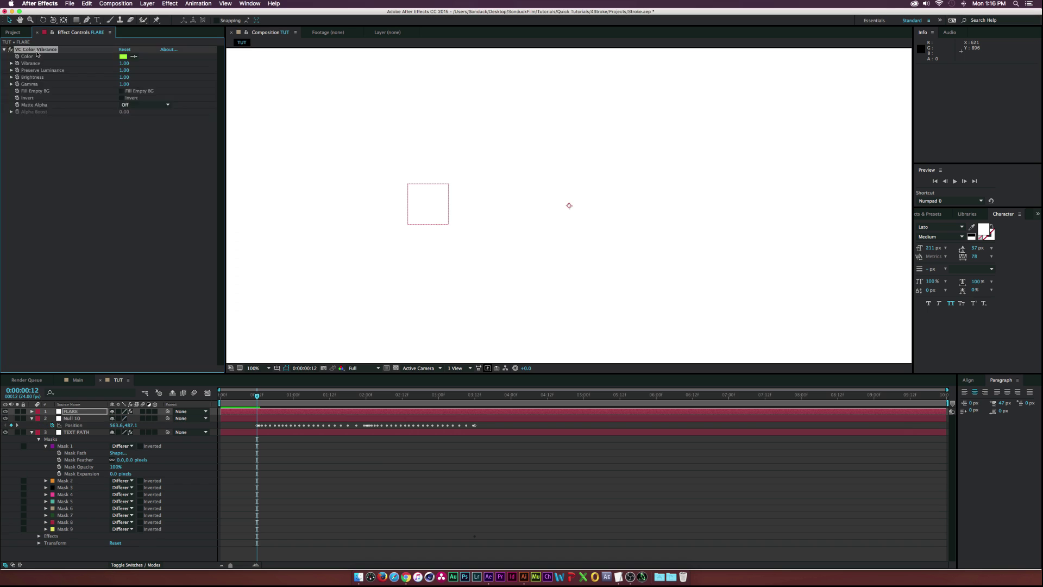
Step: Apply Optical Flares to the FLARE solid and open its Options window
left_click(170, 3)
mouse_move(201, 213)
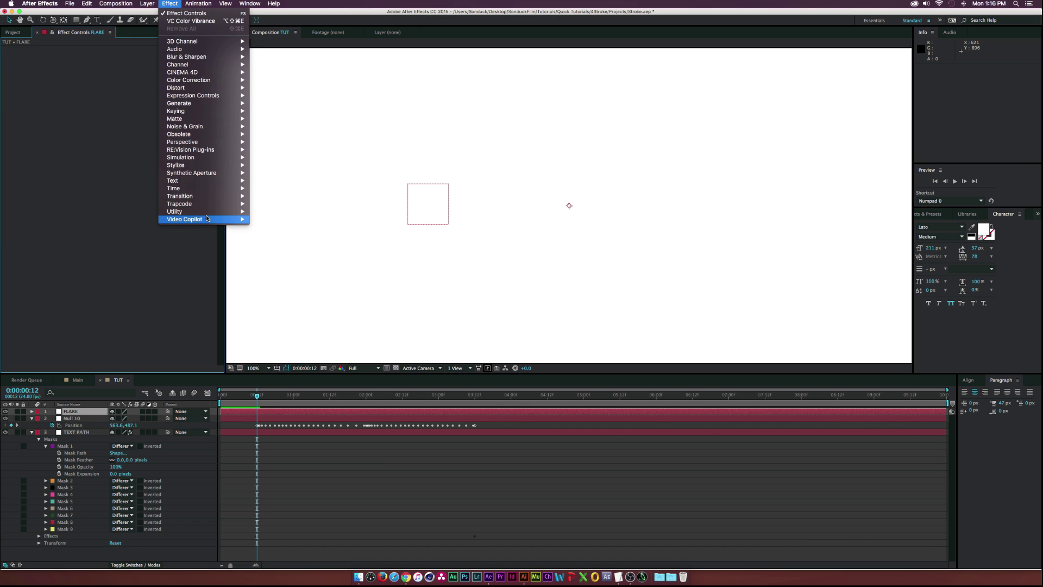
left_click(279, 228)
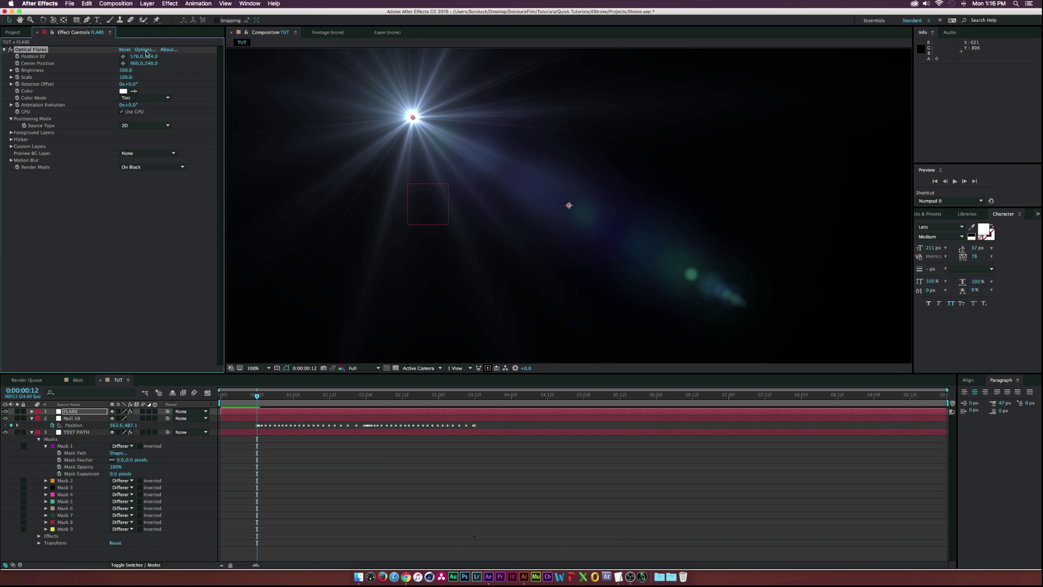
left_click(145, 52)
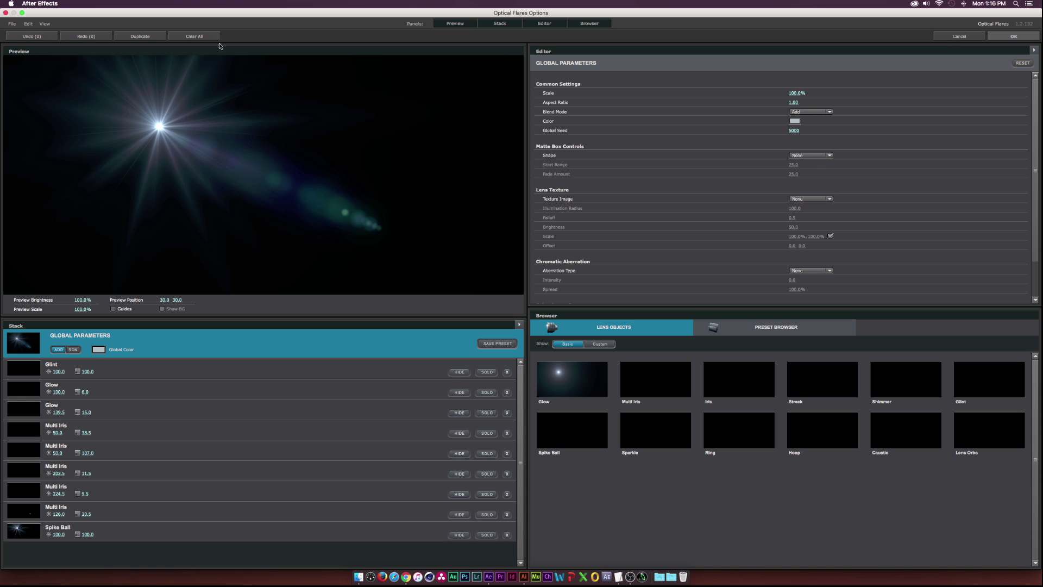
Step: Clear the flare stack, add a Glow and a Streak, and scale the Glow to 3.0 and the Streak to 24.5
left_click(201, 37)
key("Return")
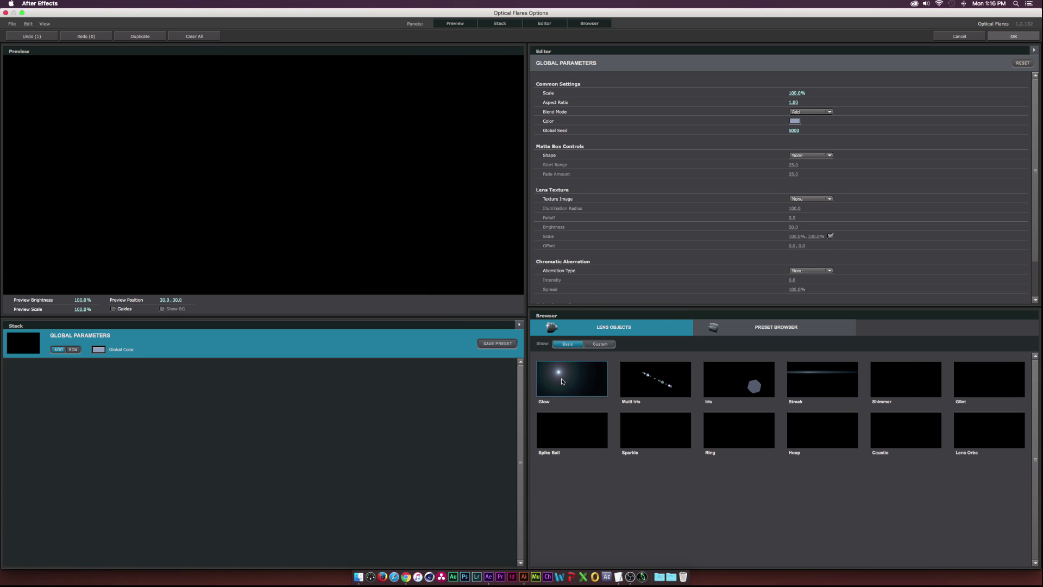
left_click(563, 381)
left_click(811, 379)
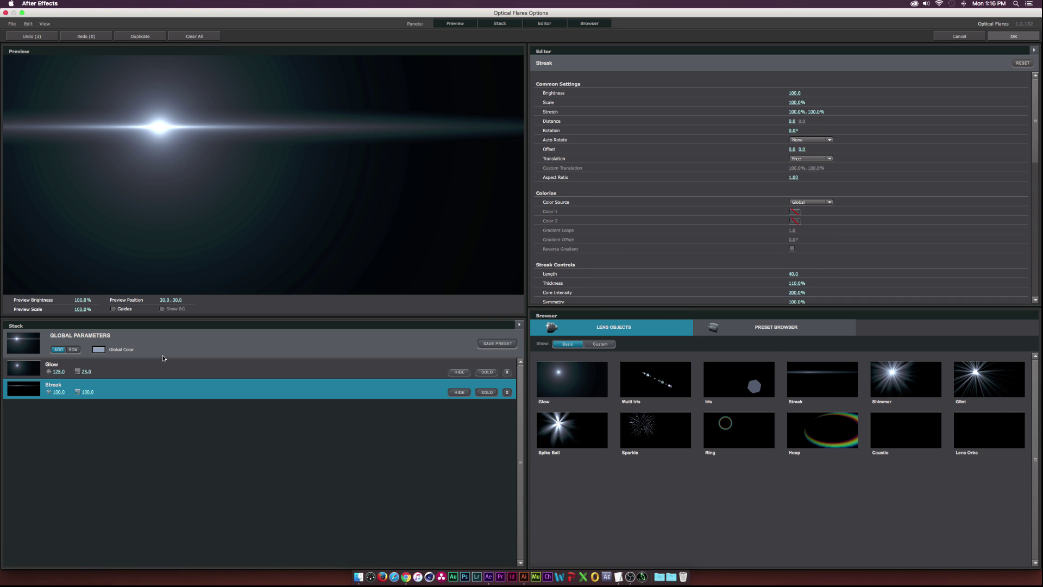
left_click(122, 368)
left_click_drag(795, 105, 735, 105)
left_click(224, 389)
Step: Tint the flare's global colour deep red and apply it to the comp
left_click(107, 349)
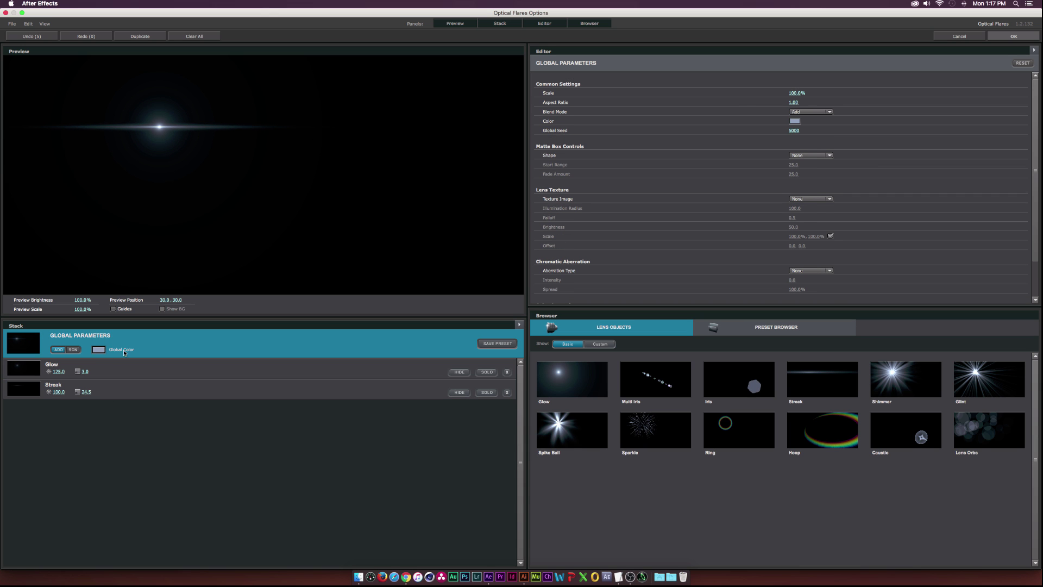
left_click(100, 350)
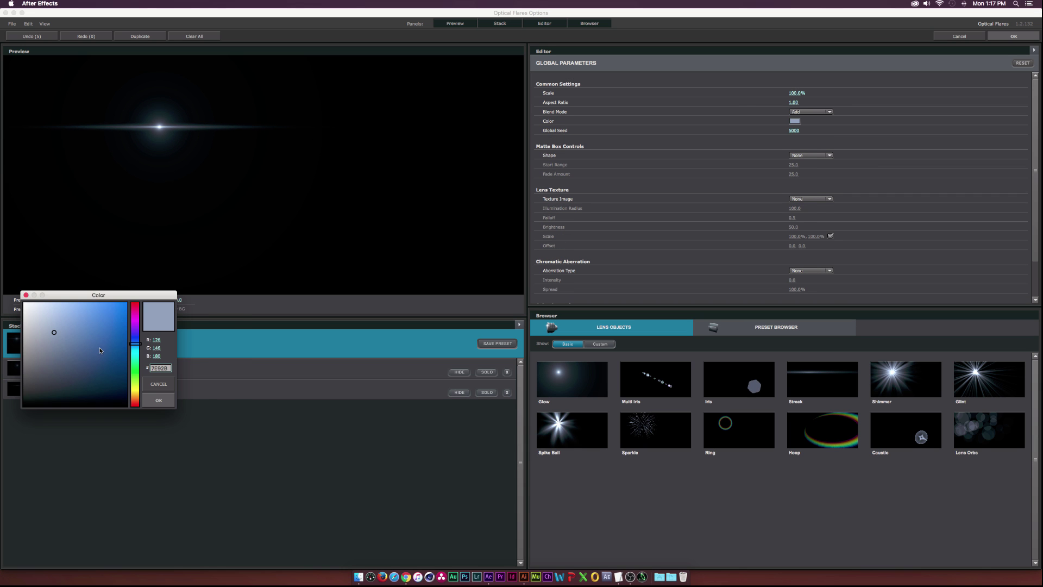
left_click(137, 322)
left_click(138, 307)
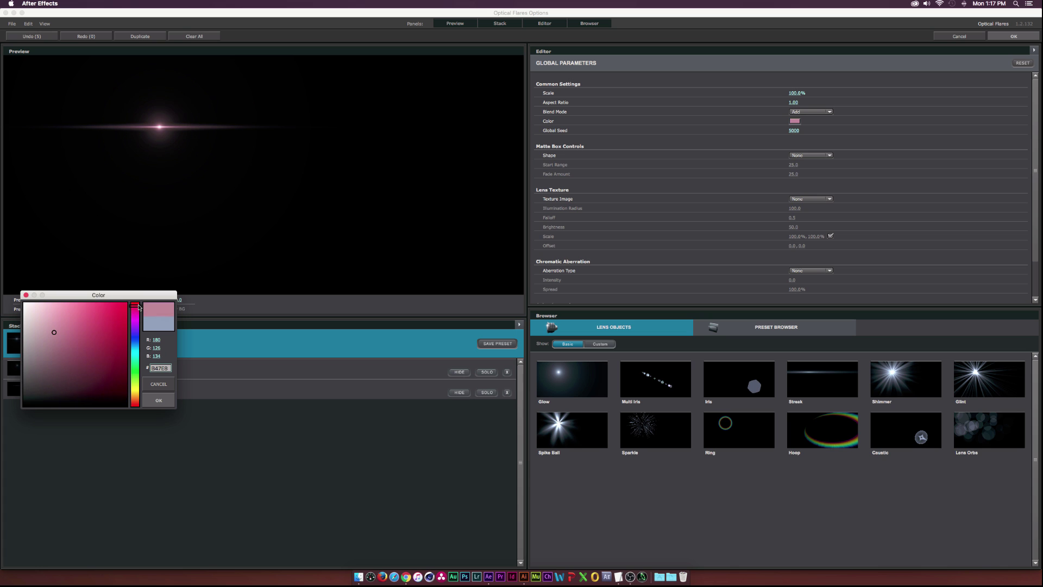
left_click_drag(112, 348, 103, 335)
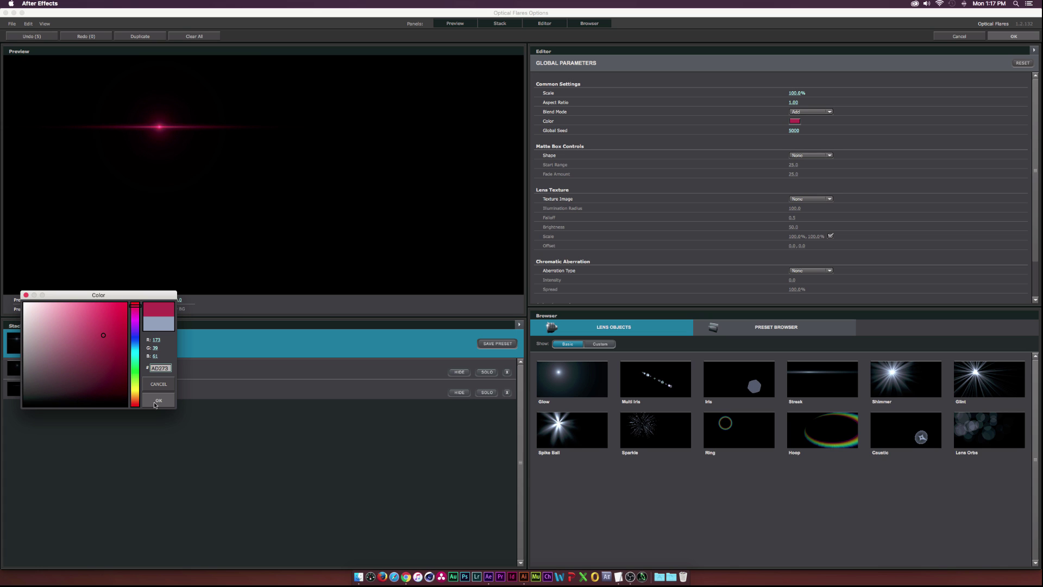
key("Return")
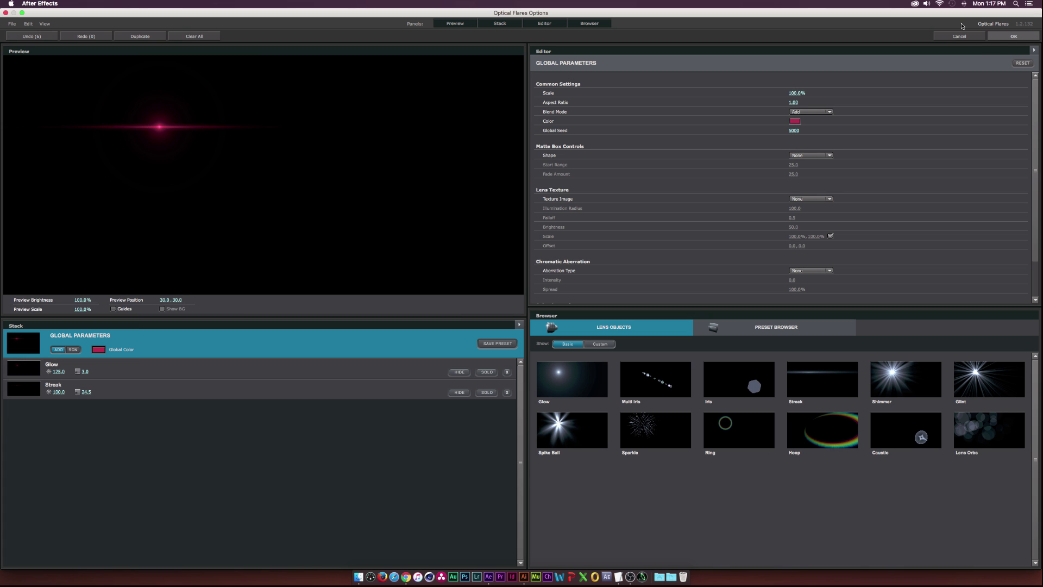
left_click(1011, 36)
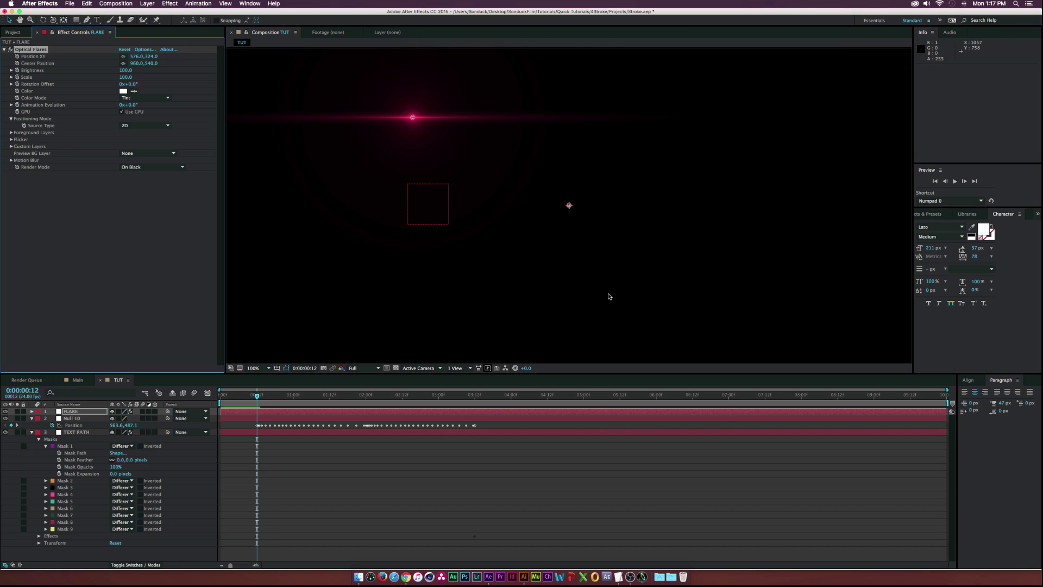
Step: Set Flicker speed 24 and amount 36, blend FLARE in Add mode, and add a Position XY expression
left_click(10, 139)
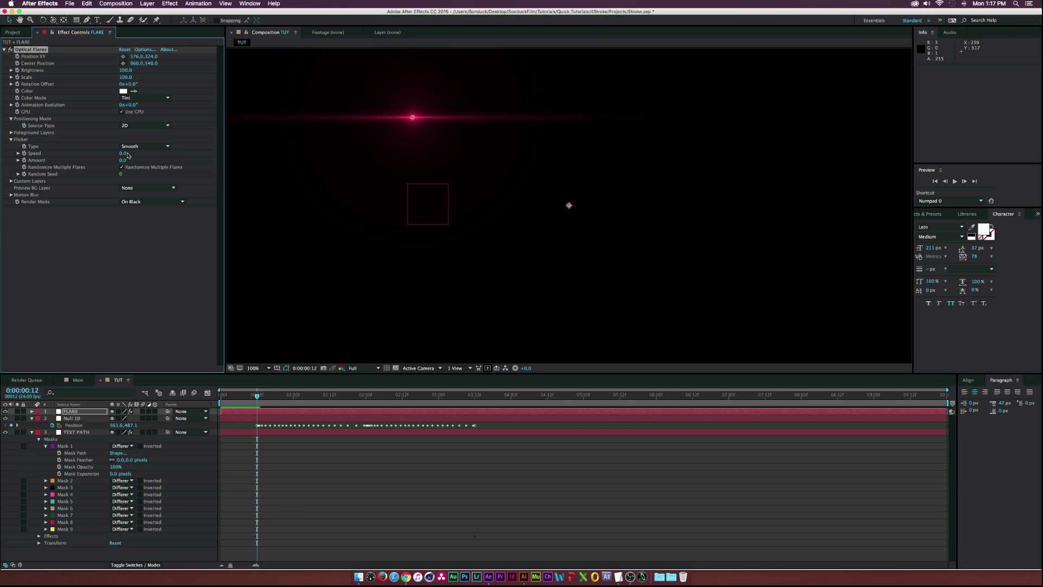
left_click_drag(124, 154, 138, 159)
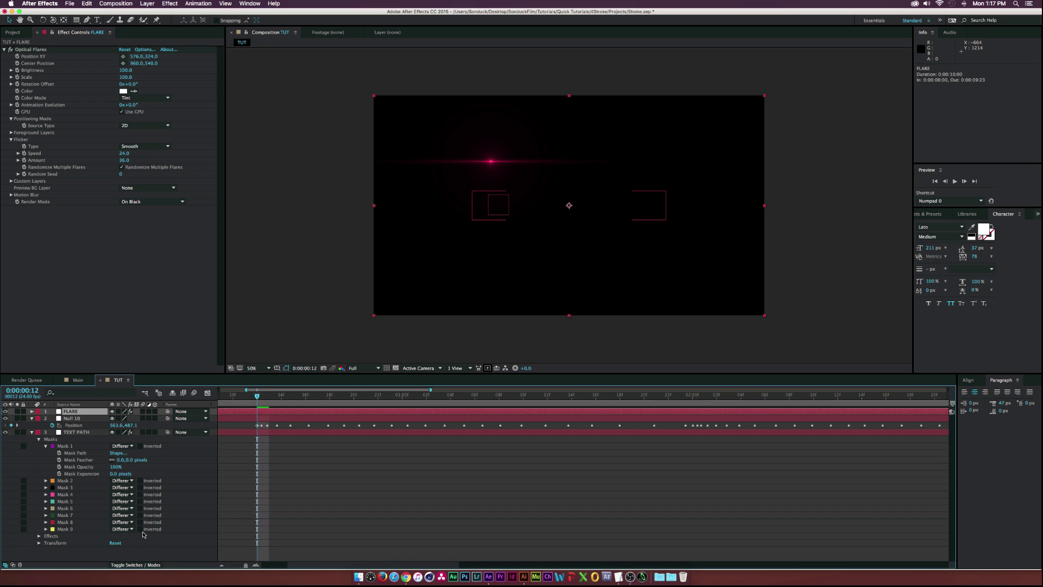
left_click(121, 563)
left_click(129, 411)
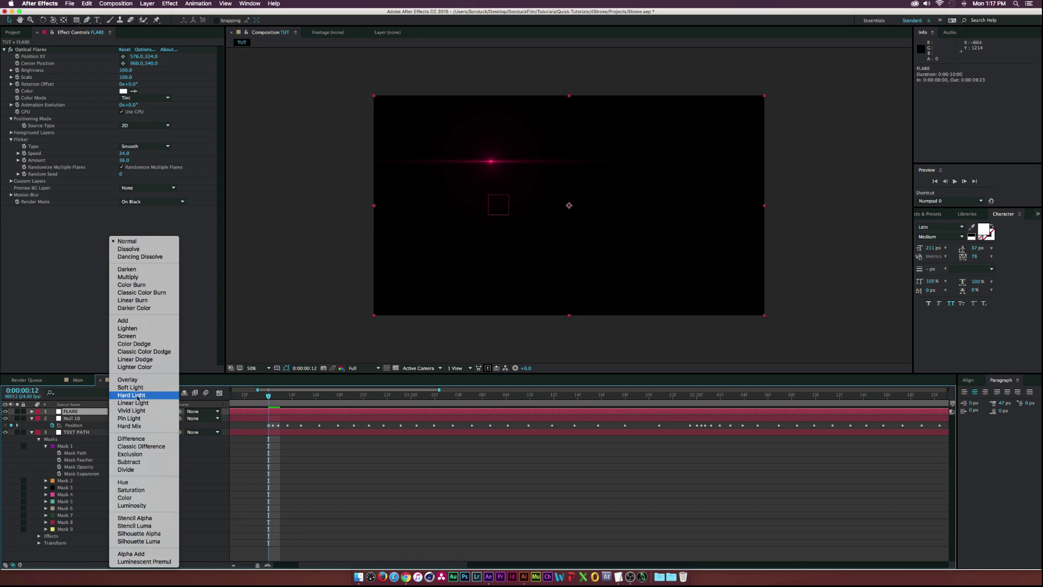
left_click(140, 324)
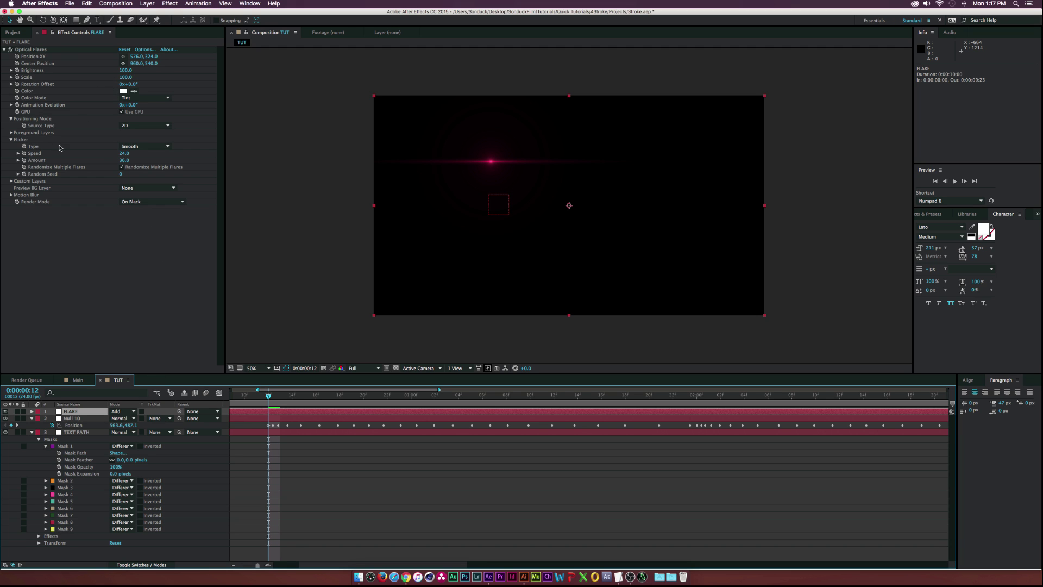
left_click(17, 56, "alt")
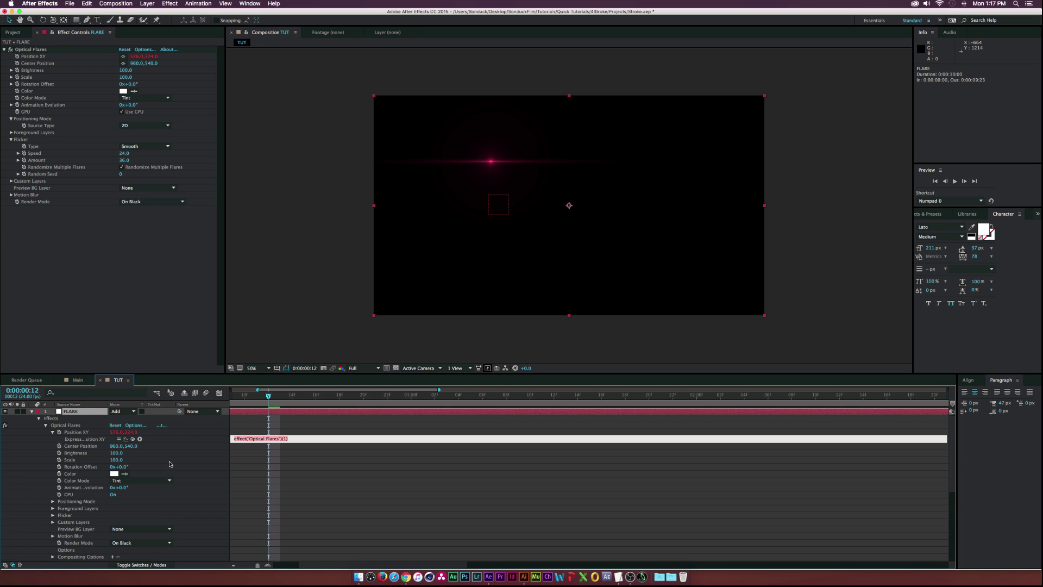
Step: Pick-whip the flare's Position XY expression to Null 10's Position and scrub to confirm it follows
scroll(169, 464, "down", 3)
left_click_drag(132, 411, 74, 550)
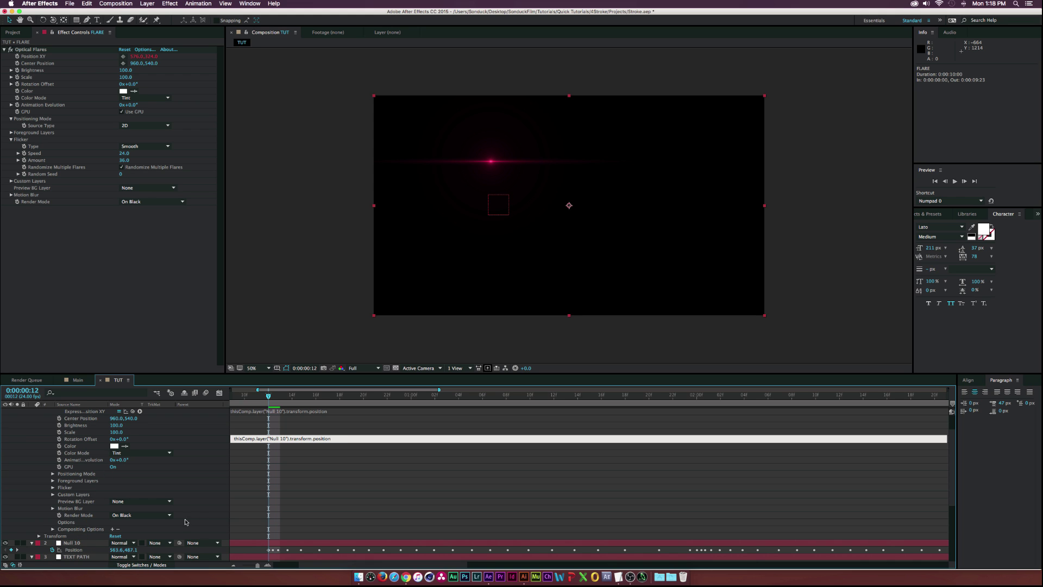
left_click(143, 501)
left_click(131, 502)
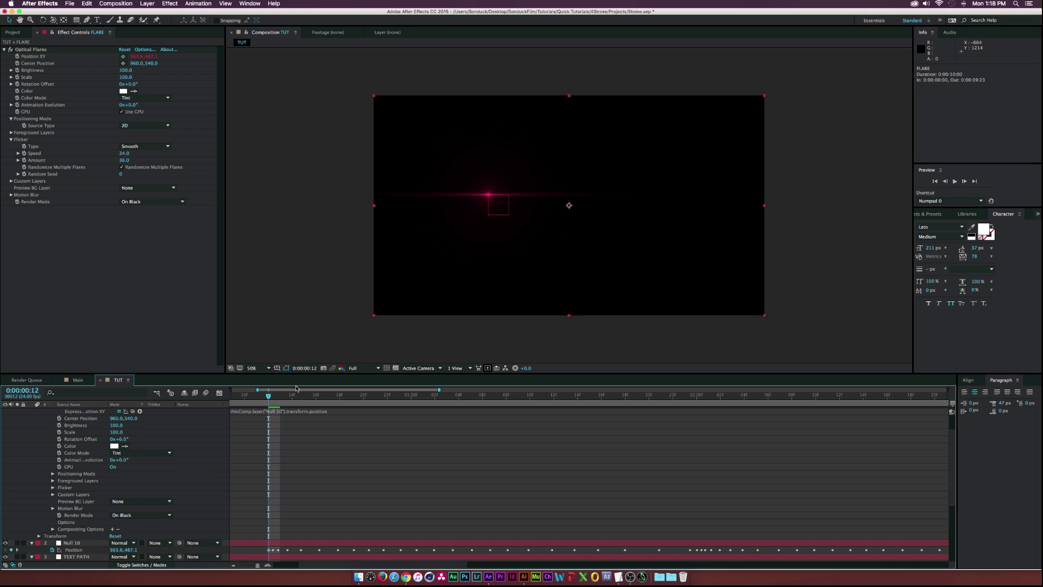
left_click_drag(268, 396, 351, 400)
scroll(121, 450, "up", 3)
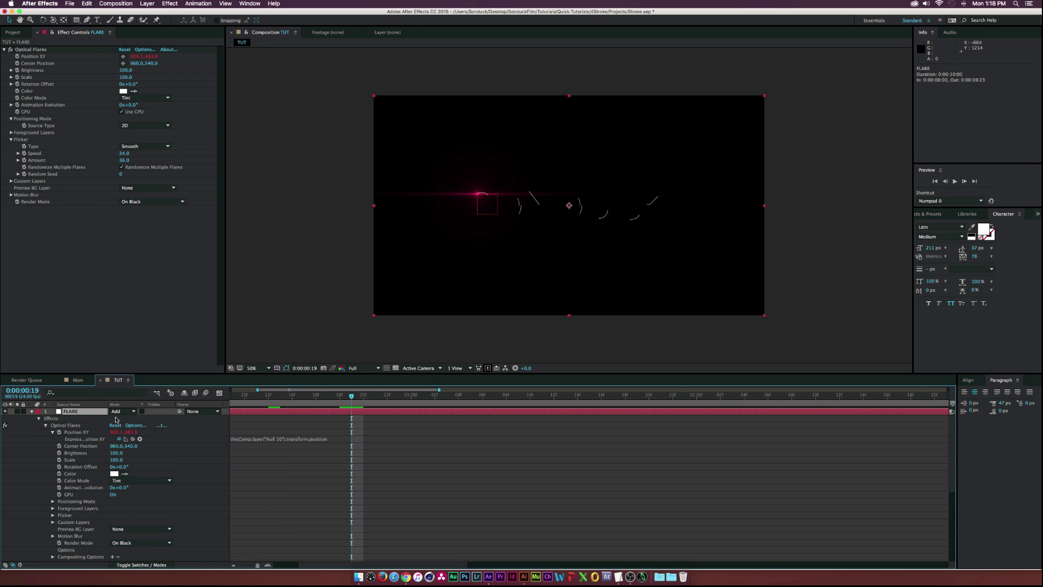
key("slash")
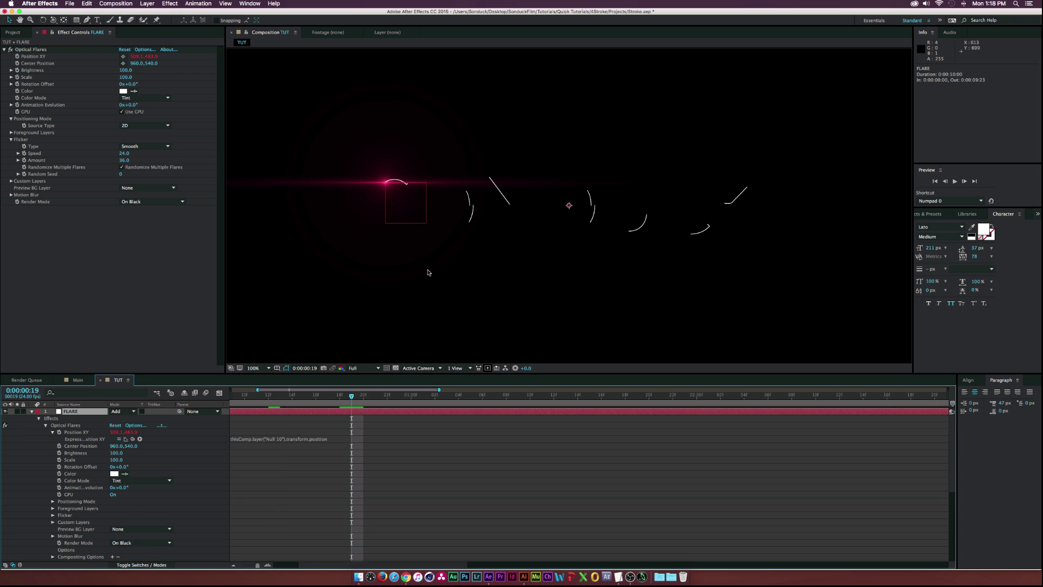
left_click_drag(316, 397, 363, 397)
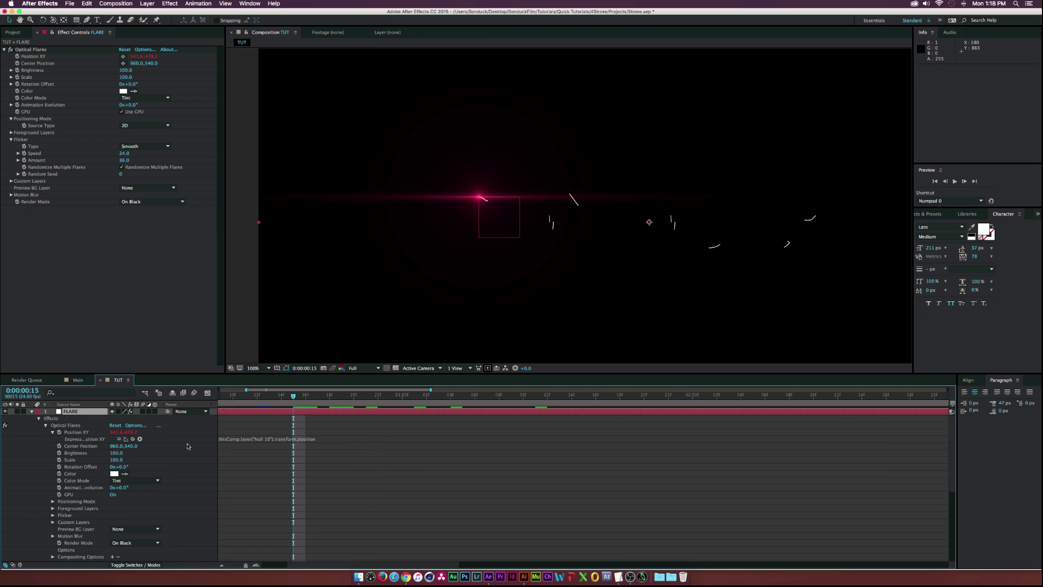
Step: Make Null 10 a 3D layer and set the flare's Source Type to 3D
scroll(188, 446, "down", 5)
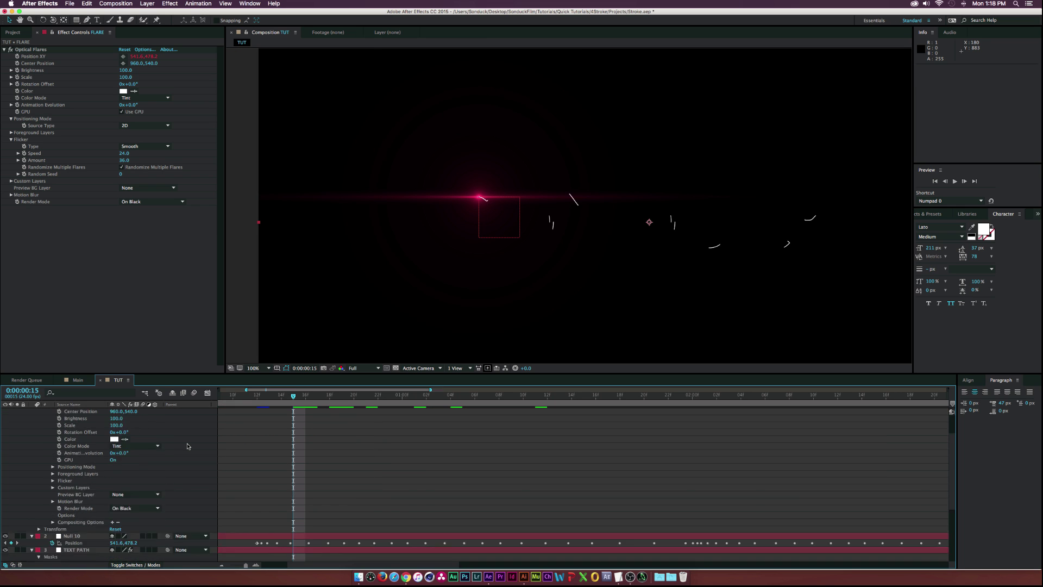
left_click(155, 481)
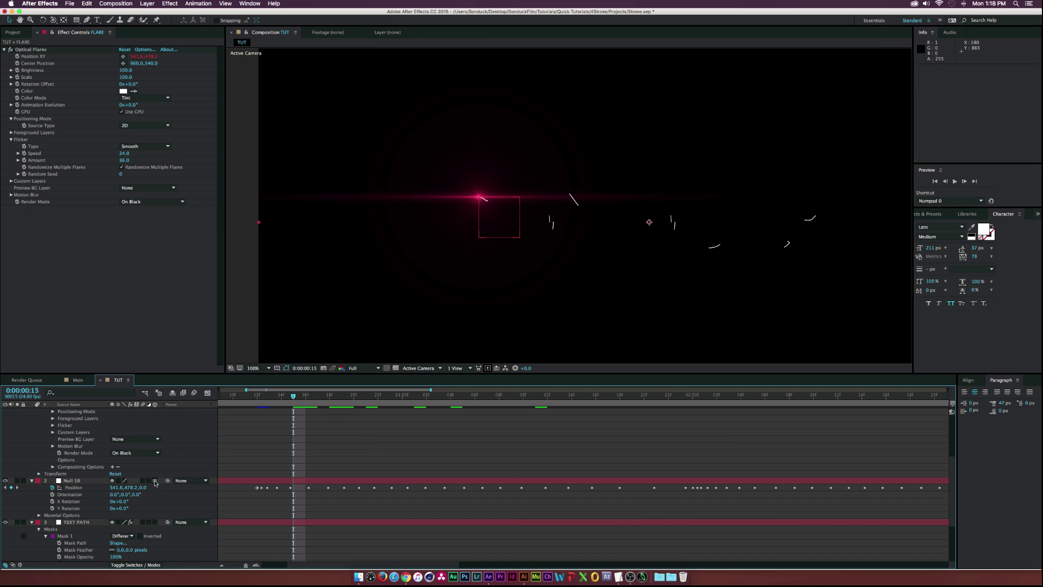
scroll(109, 464, "up", 5)
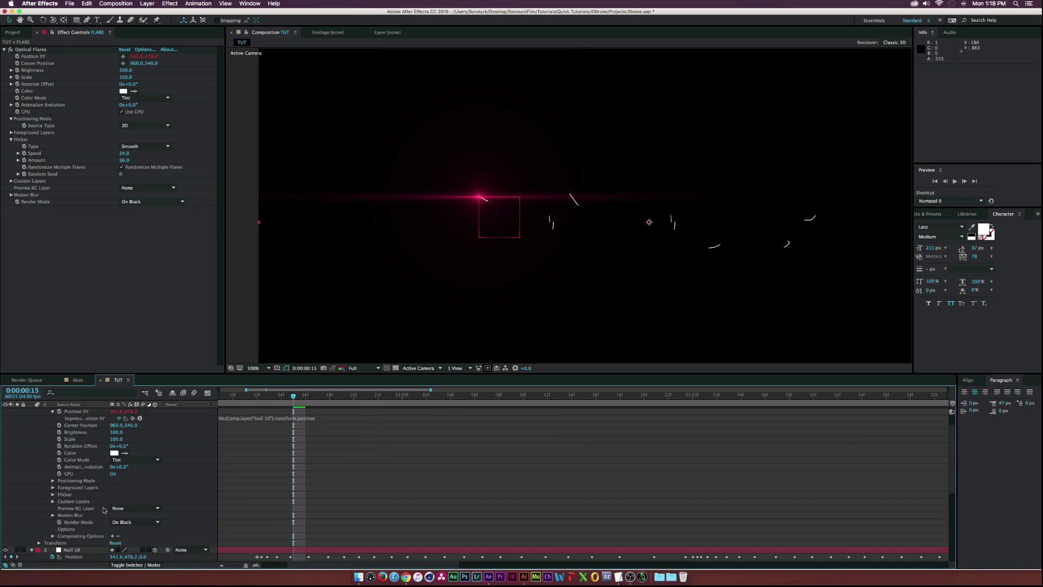
left_click(82, 414)
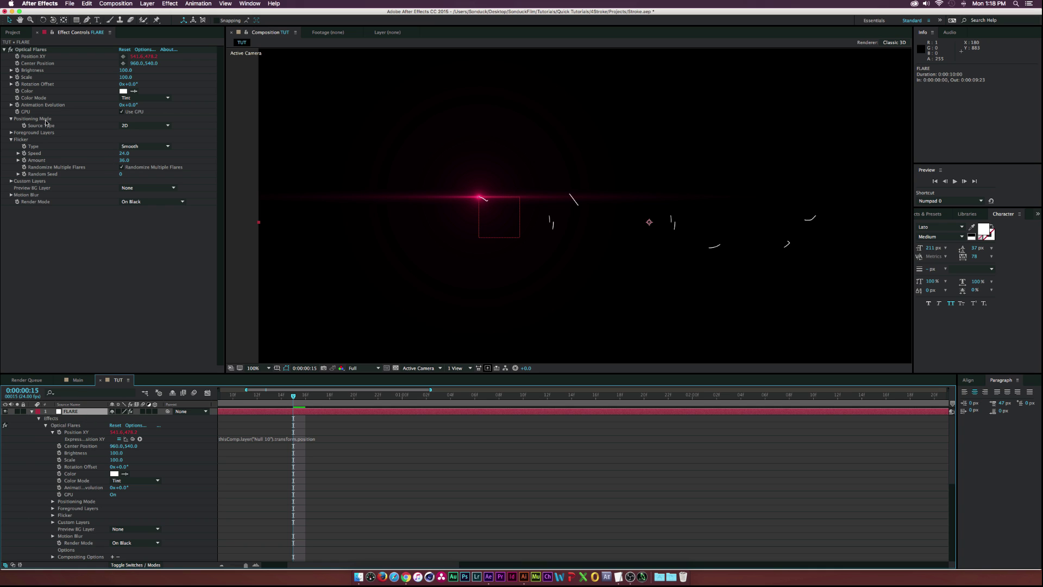
left_click(120, 126)
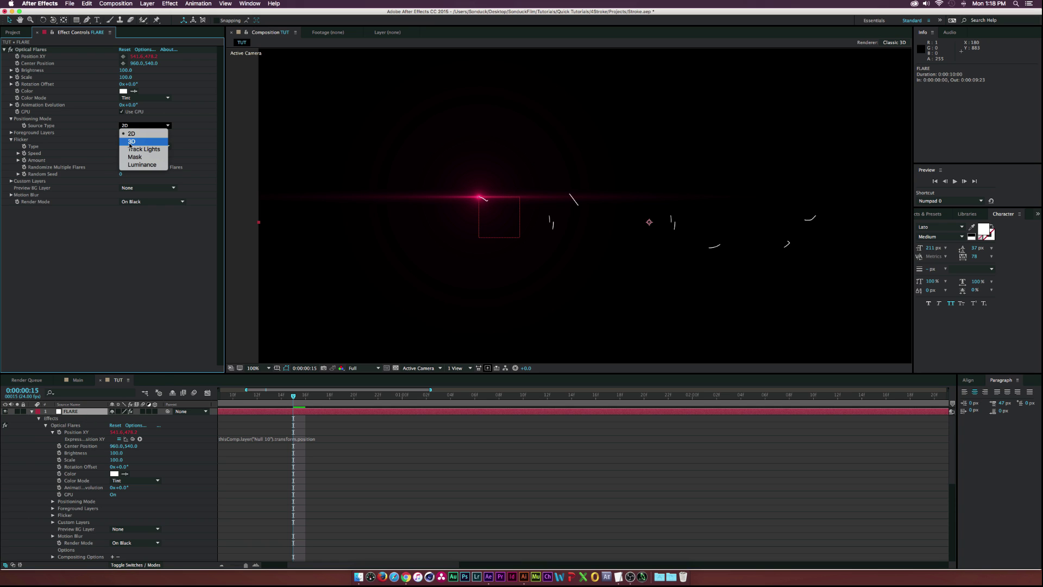
left_click(129, 144)
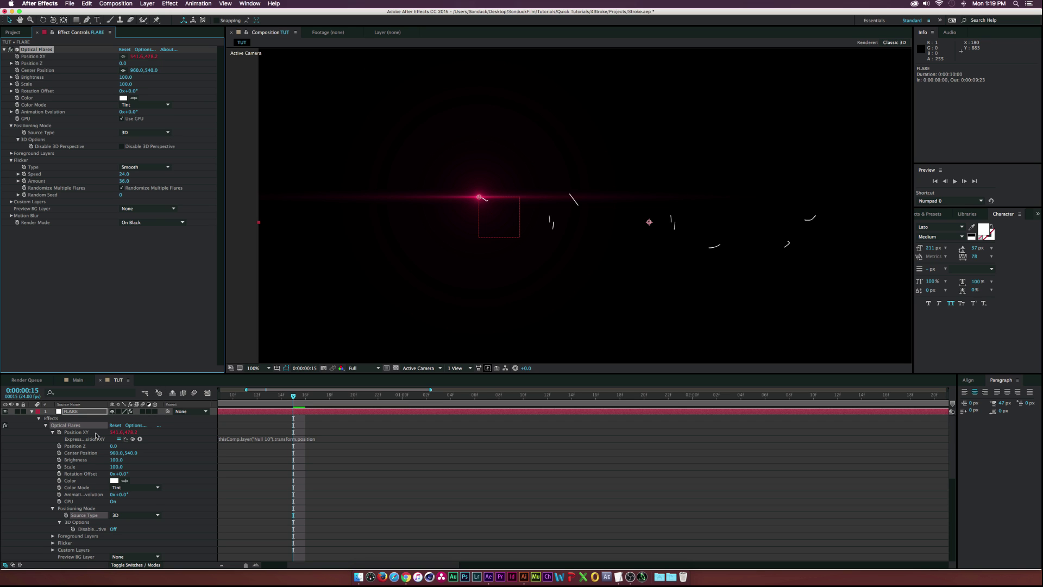
Step: Link the flare's Position Z expression to Null 10's Position and scrub to check the depth motion
left_click(59, 445, "alt")
scroll(104, 432, "down", 2)
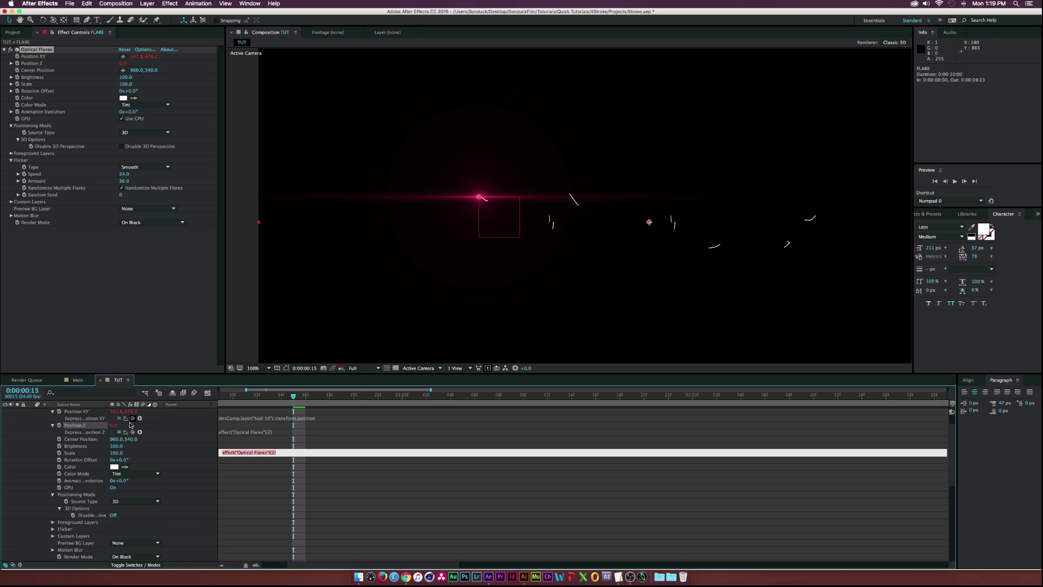
scroll(131, 425, "down", 3)
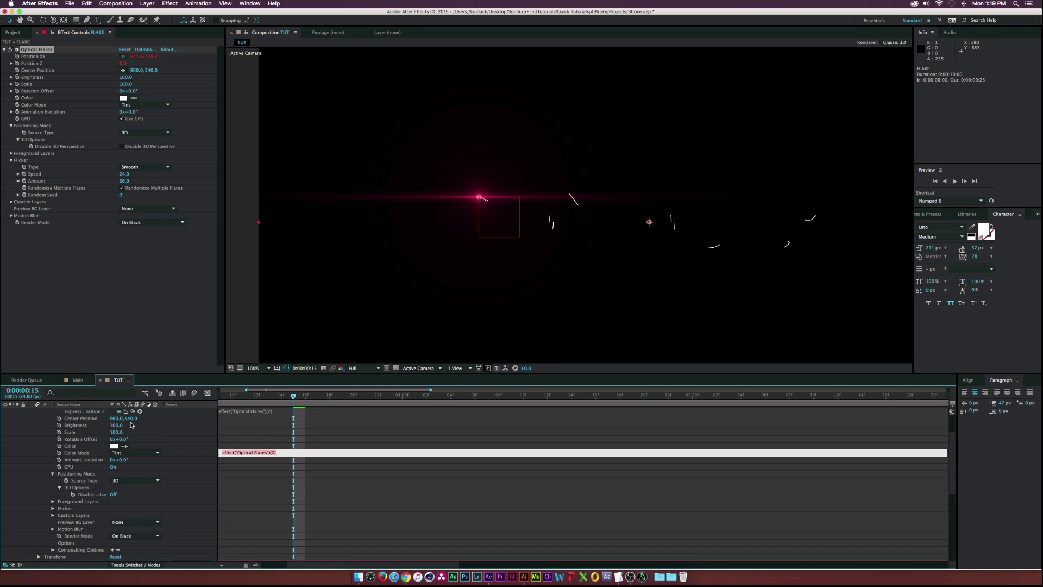
left_click_drag(133, 411, 141, 540)
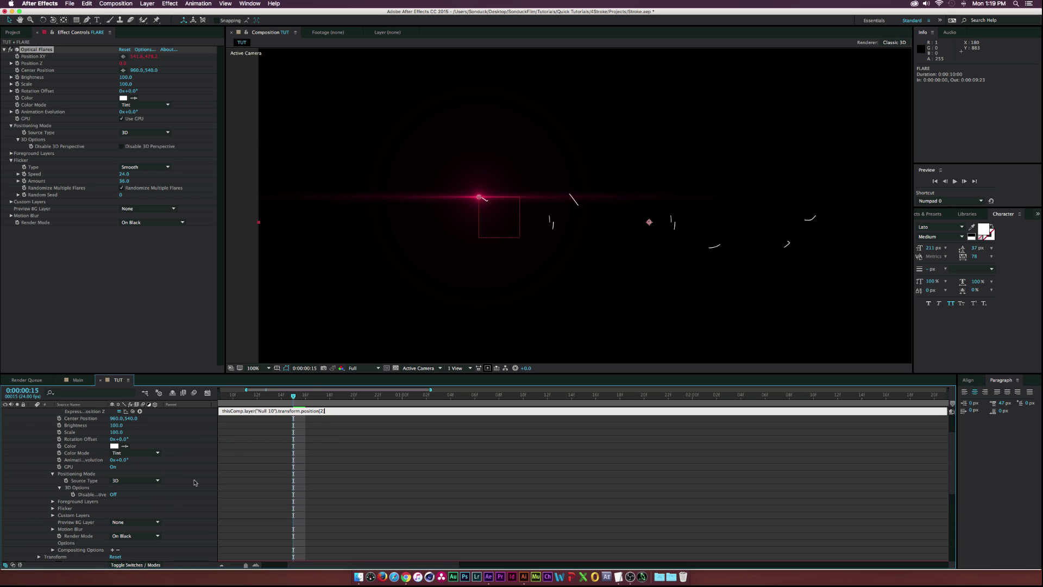
left_click(307, 390)
left_click_drag(303, 394, 379, 400)
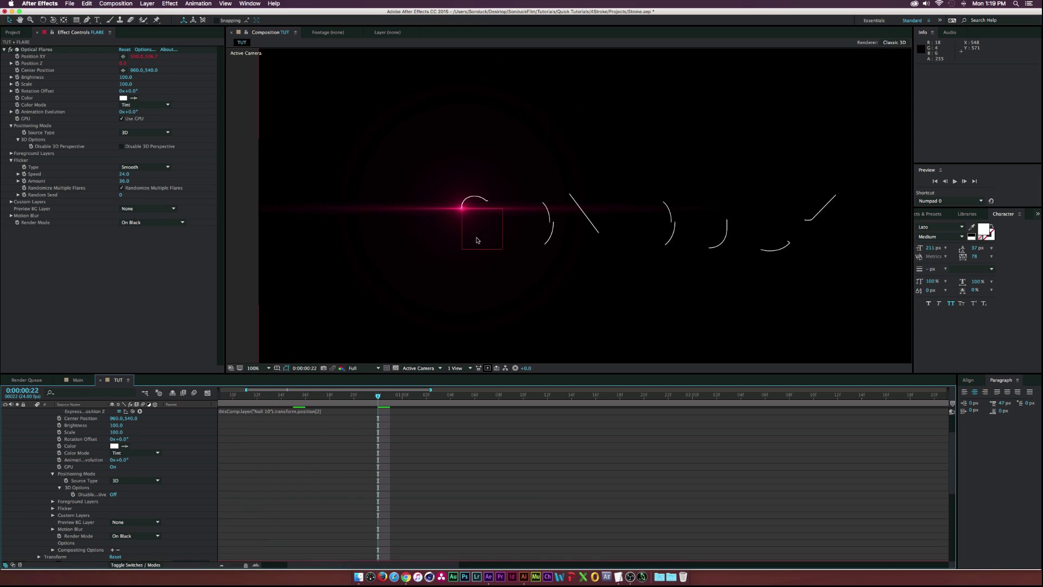
key("Page_Down")
key("Page_Down")
key("Page_Down")
key("Page_Down")
key("Page_Down")
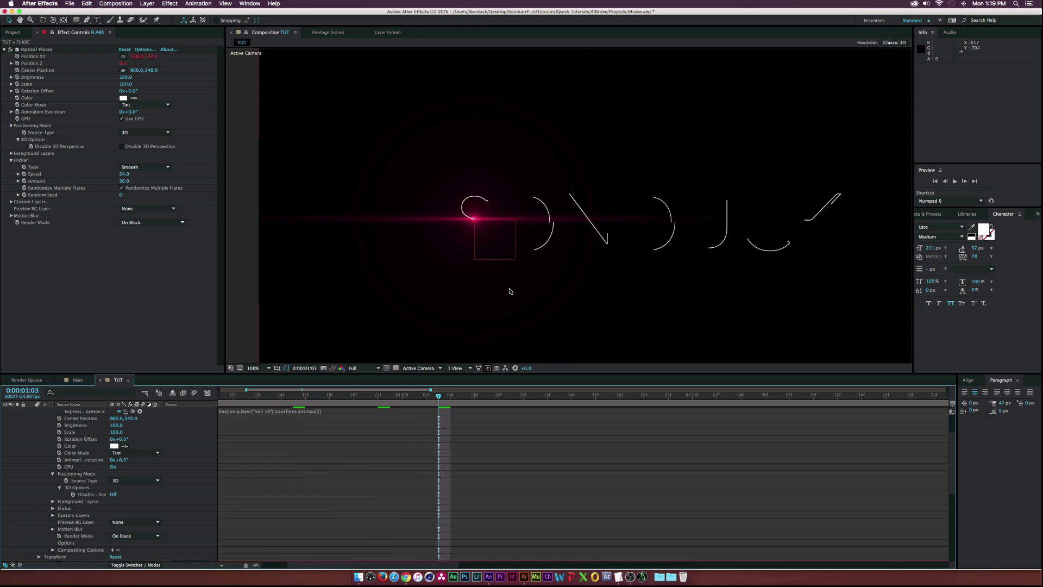
key("comma")
key("comma")
key("comma")
key("comma")
left_click_drag(447, 399, 547, 399)
scroll(35, 420, "up", 3)
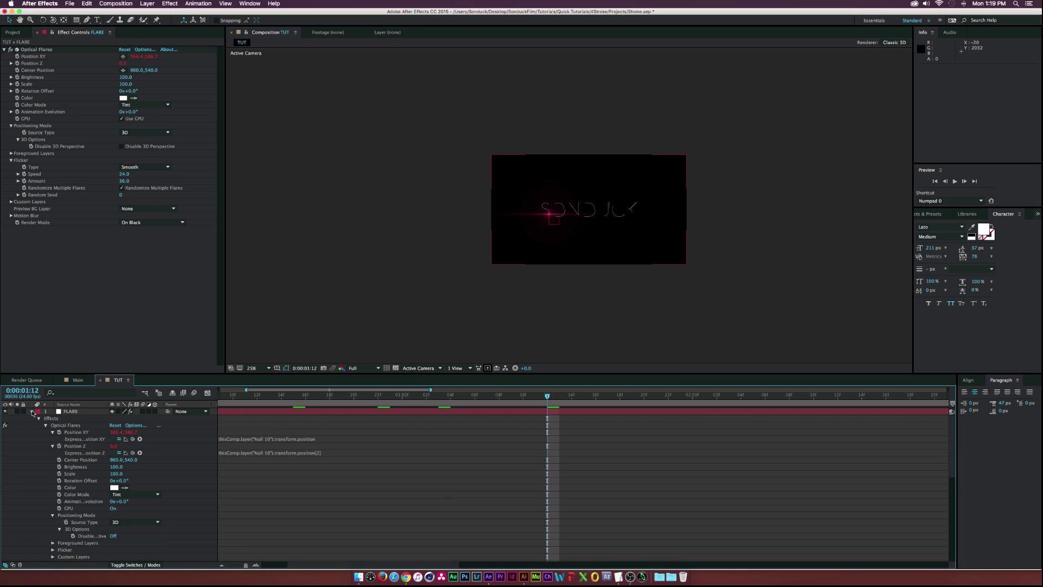
Step: Collapse FLARE and select the Mask 2 path on the TEXT PATH layer
left_click(32, 411)
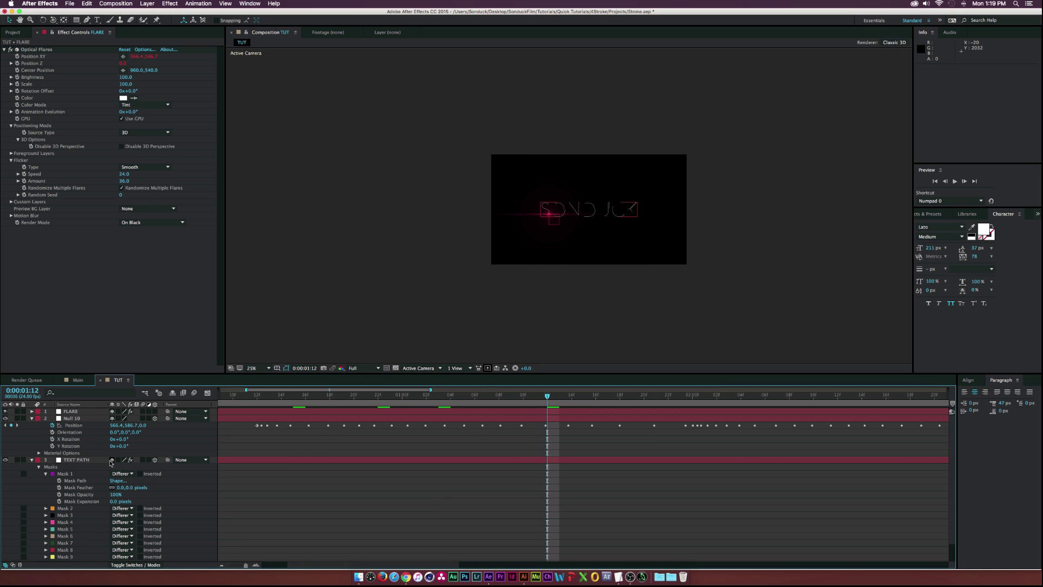
key("period")
key("period")
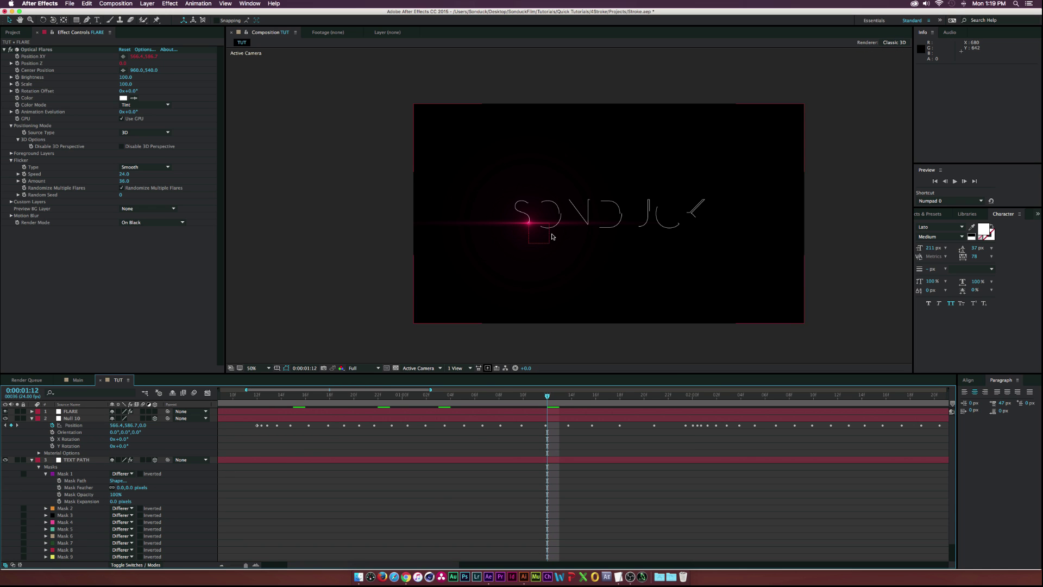
left_click(65, 509)
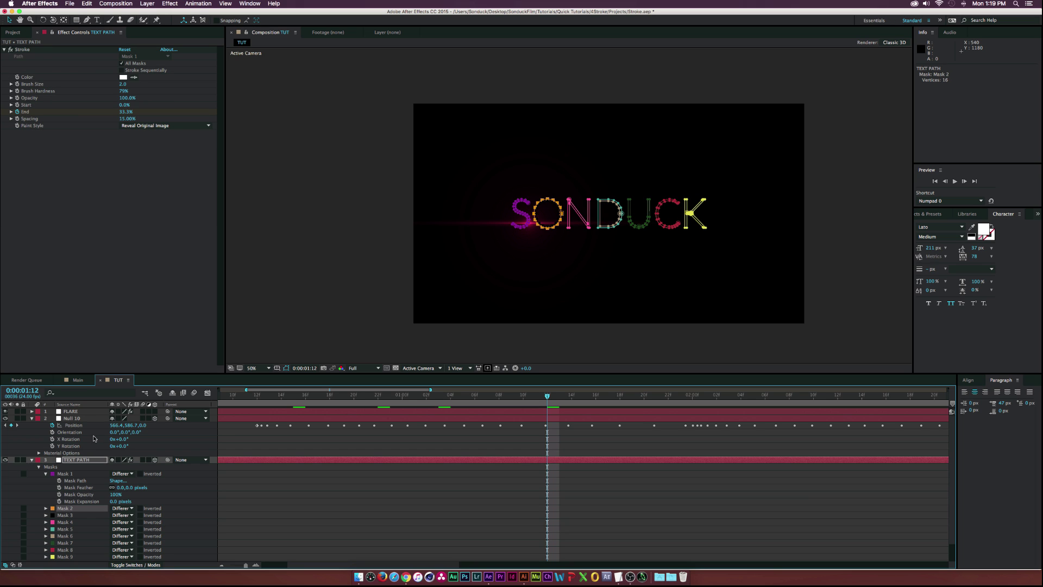
left_click(48, 509)
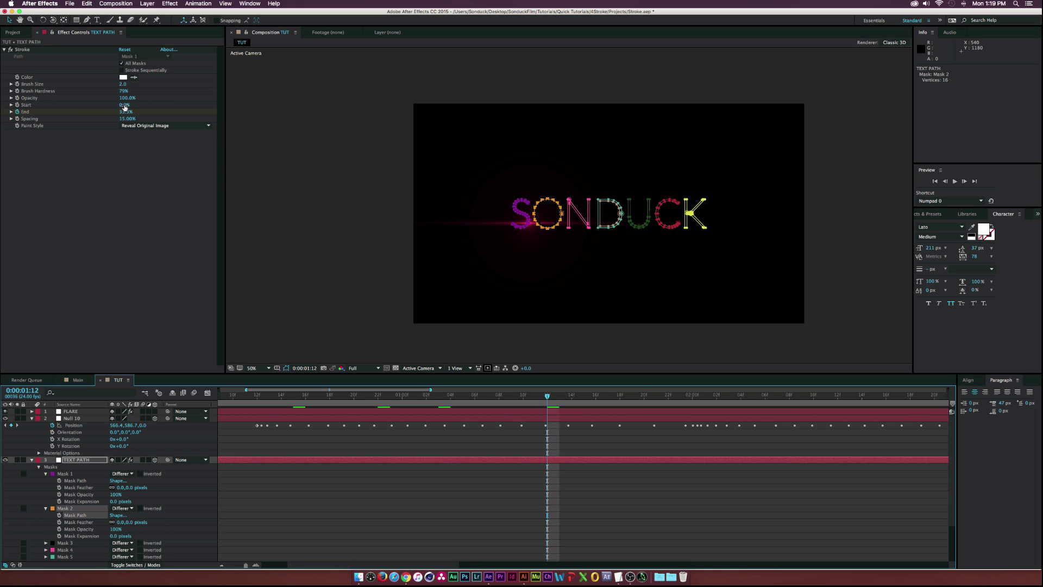
Step: Paste the mask path into a new Null 11's Position at 0:00:00:12, stretching it to end at 0:00:03:13
key("super+alt+shift+y")
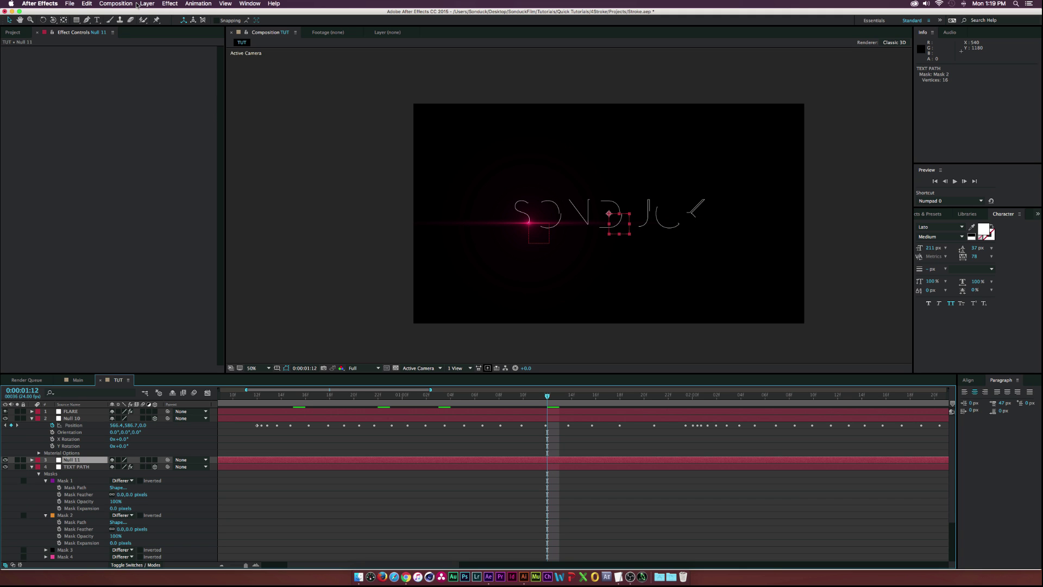
key("p")
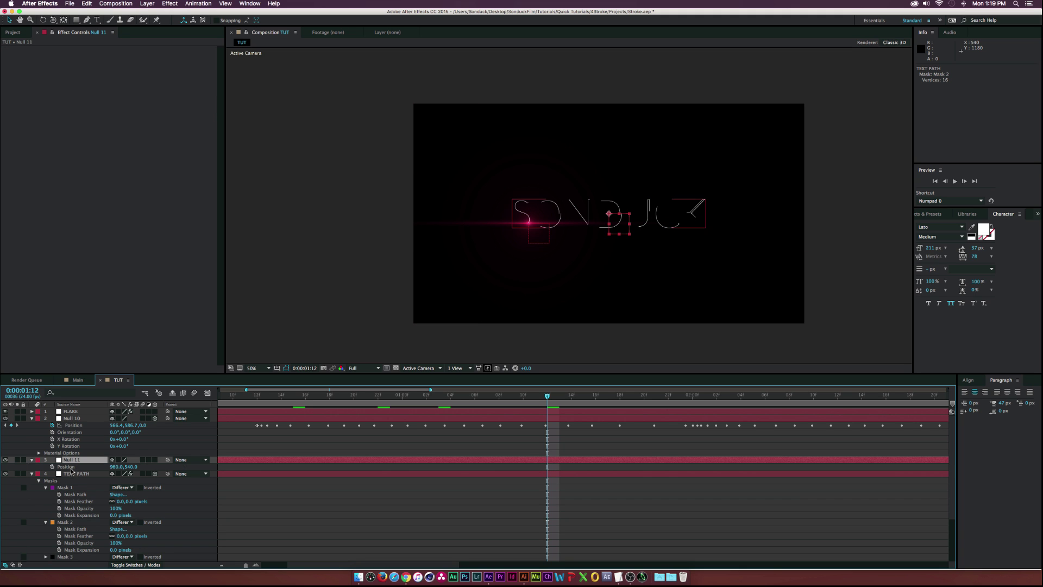
key("shift+Home")
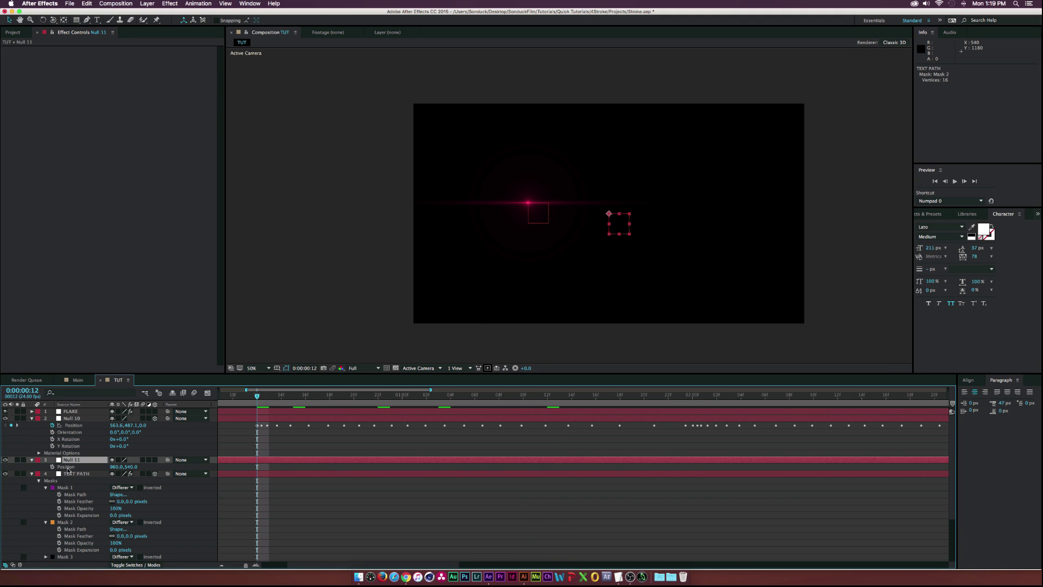
key("super+v")
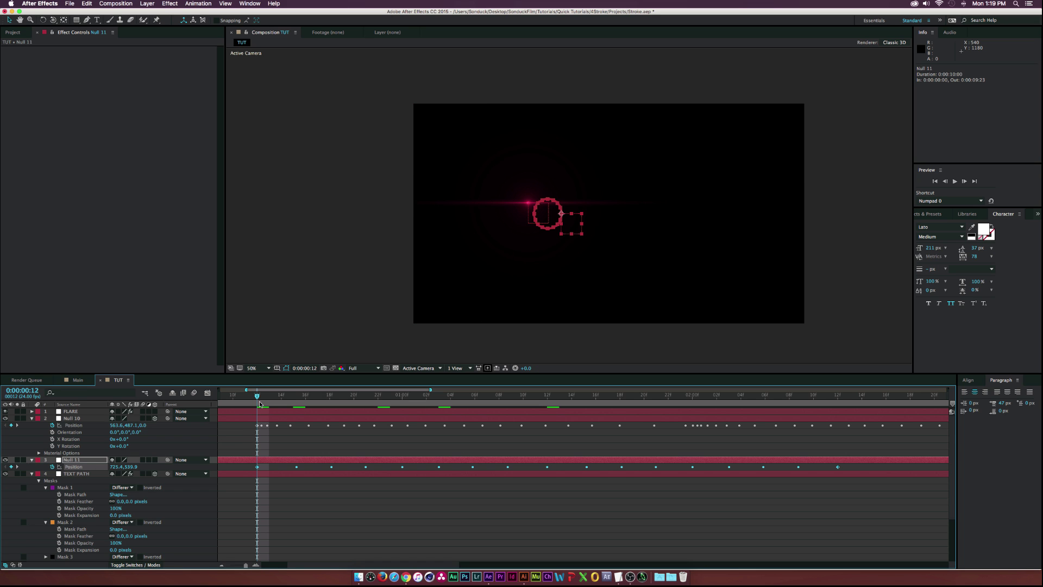
key("minus")
key("minus")
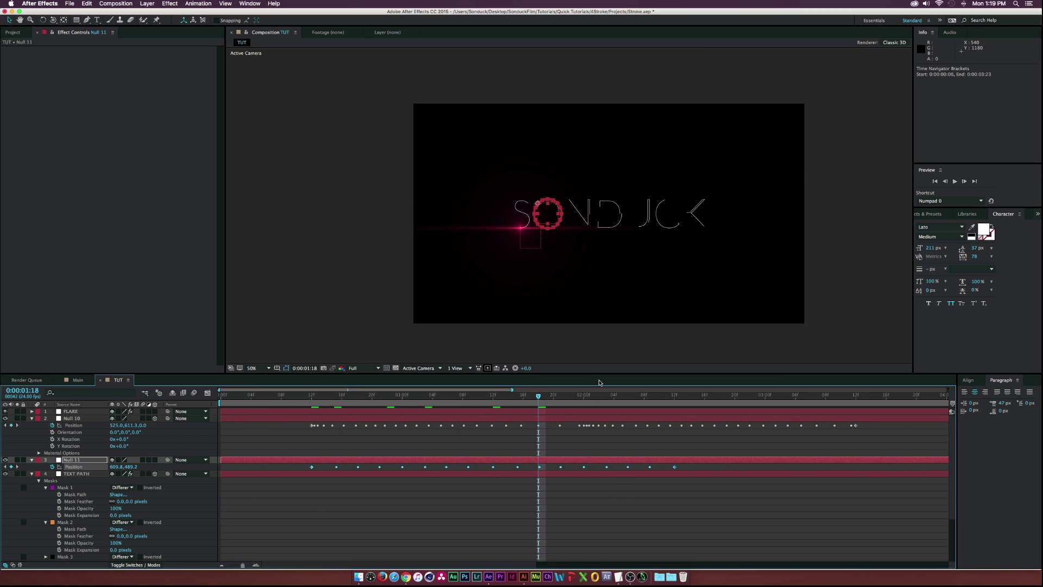
left_click(576, 481)
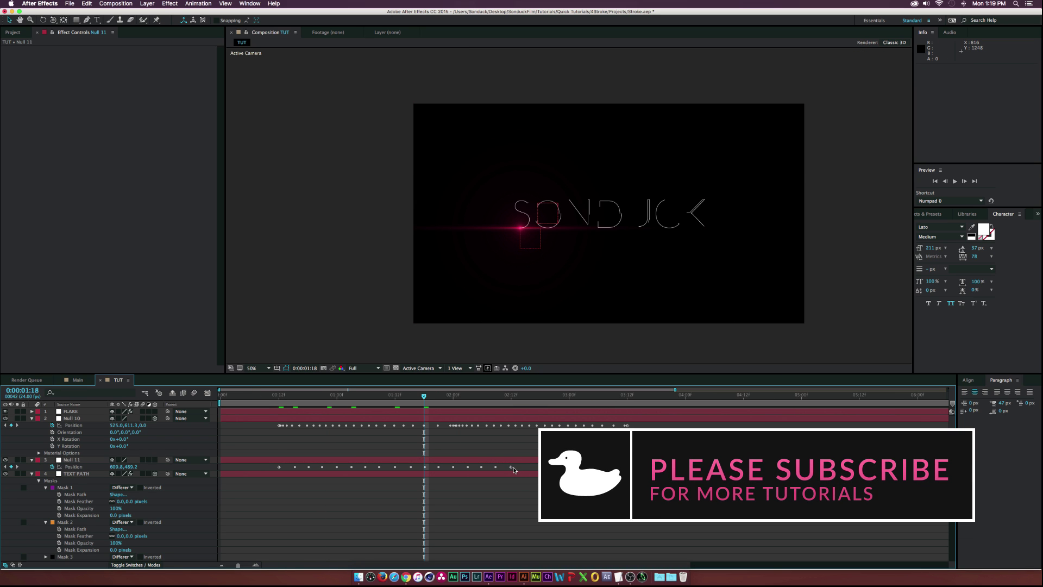
left_click_drag(512, 469, 631, 467)
Step: Duplicate the FLARE layer and link the copy's Position XY to Null 11
left_click(65, 411)
key("ctrl+d")
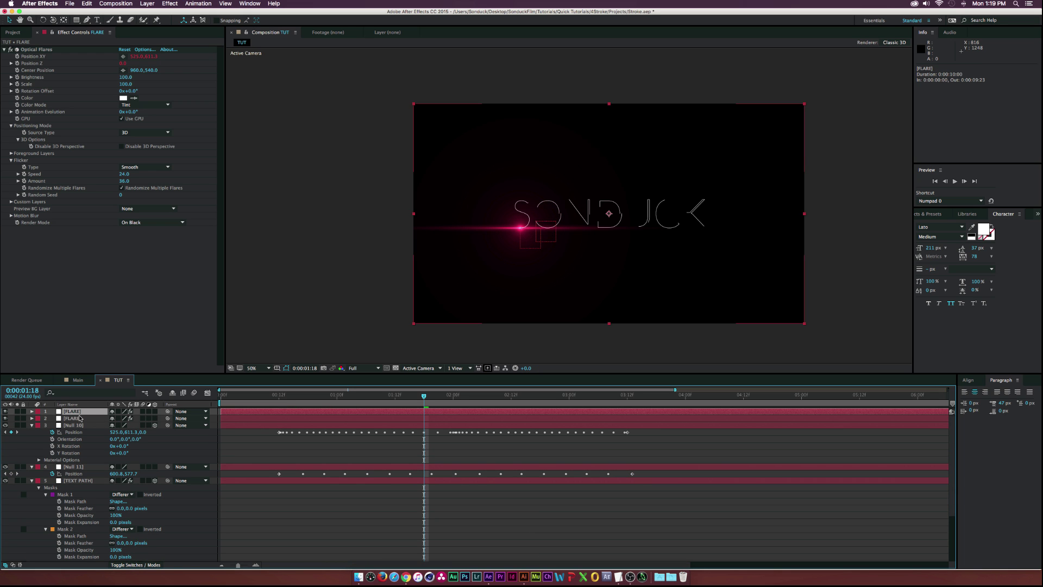
key("u")
key("u")
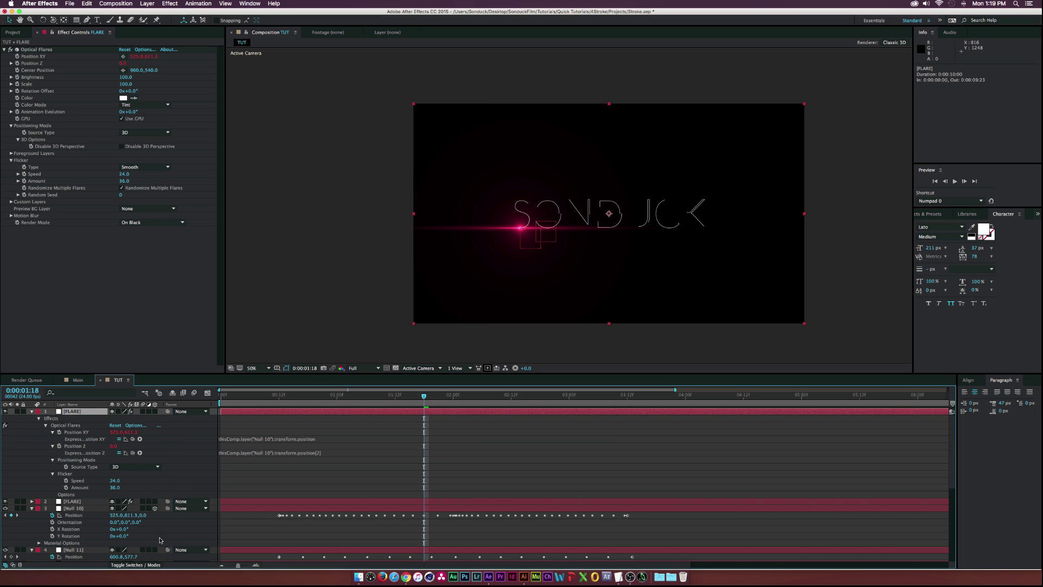
scroll(163, 451, "down", 1)
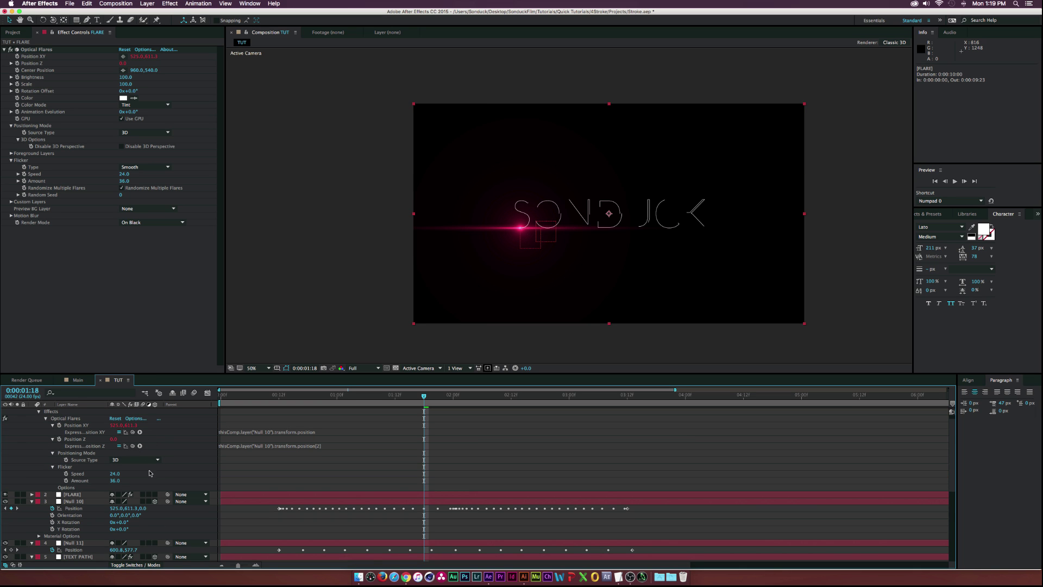
left_click_drag(132, 432, 88, 550)
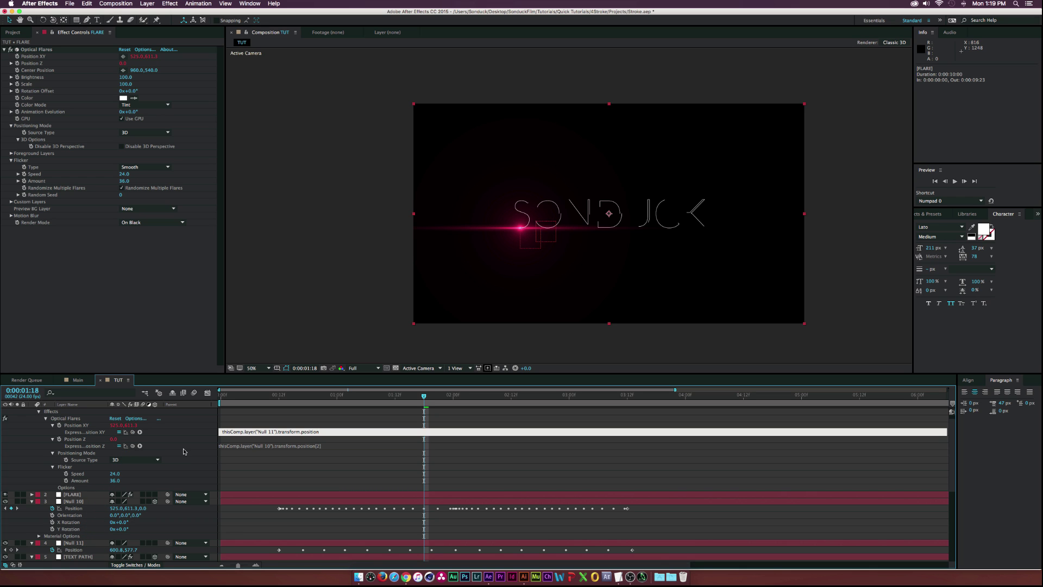
left_click(183, 451)
Step: Make Null 11 3D, link the copy's Position Z to it, and scrub to check
left_click(155, 543)
left_click_drag(132, 446, 143, 549)
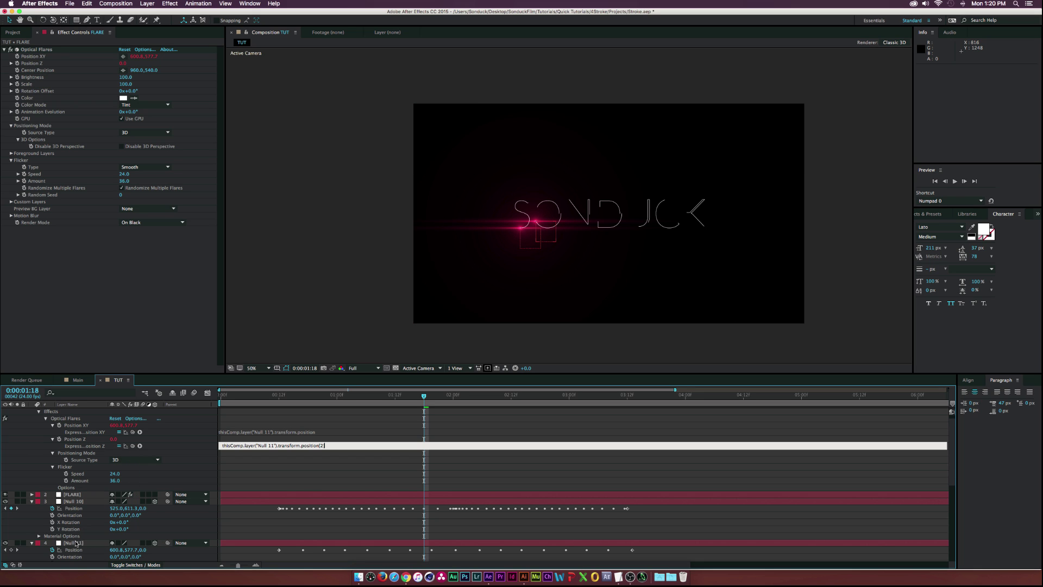
left_click(181, 514)
mouse_move(326, 397)
left_mouse_down()
mouse_move(294, 398)
mouse_move(404, 403)
left_mouse_up()
key("period")
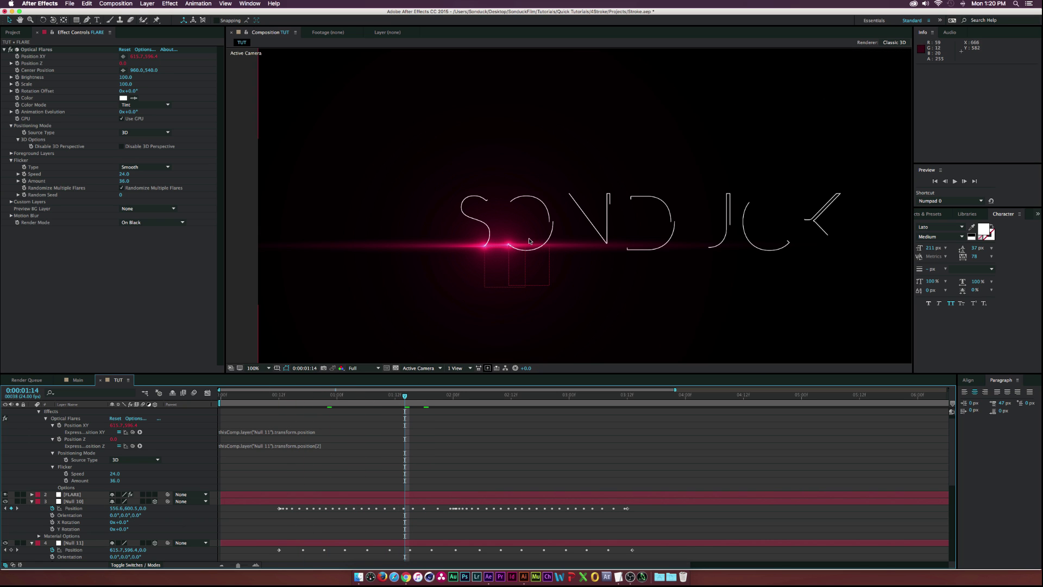
scroll(164, 495, "down", 10)
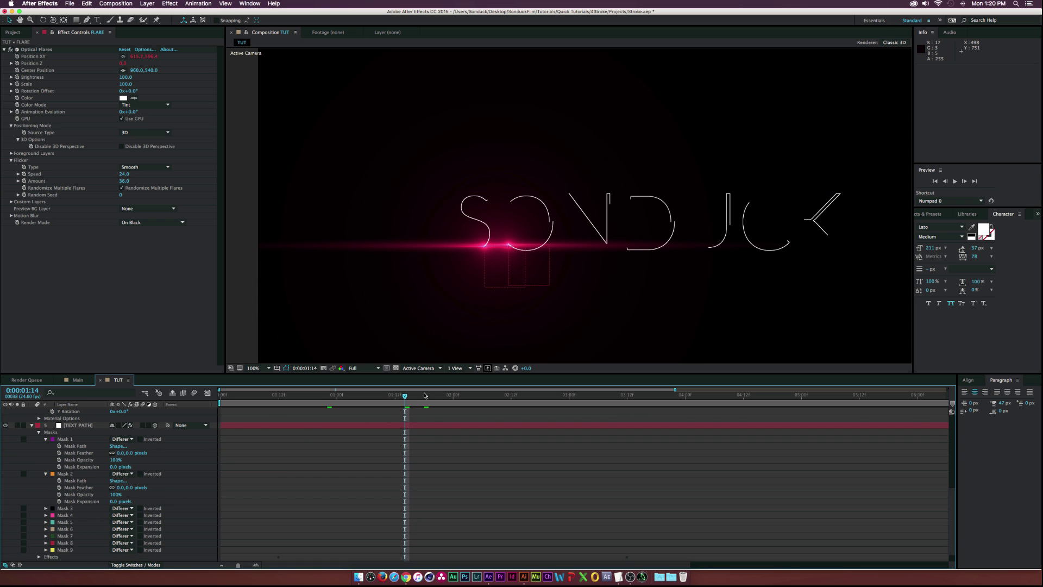
left_click_drag(426, 396, 540, 396)
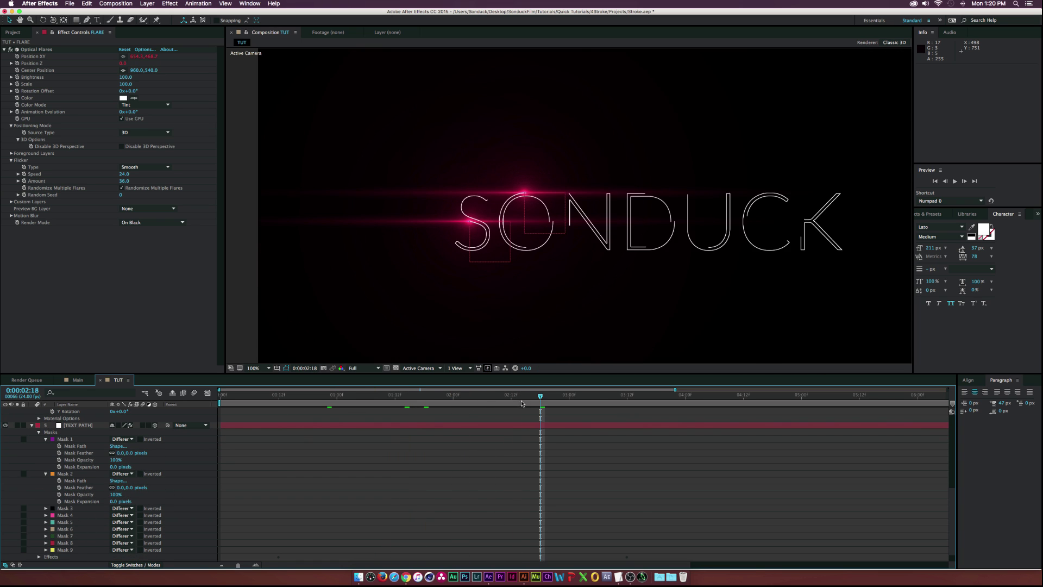
left_click(115, 505)
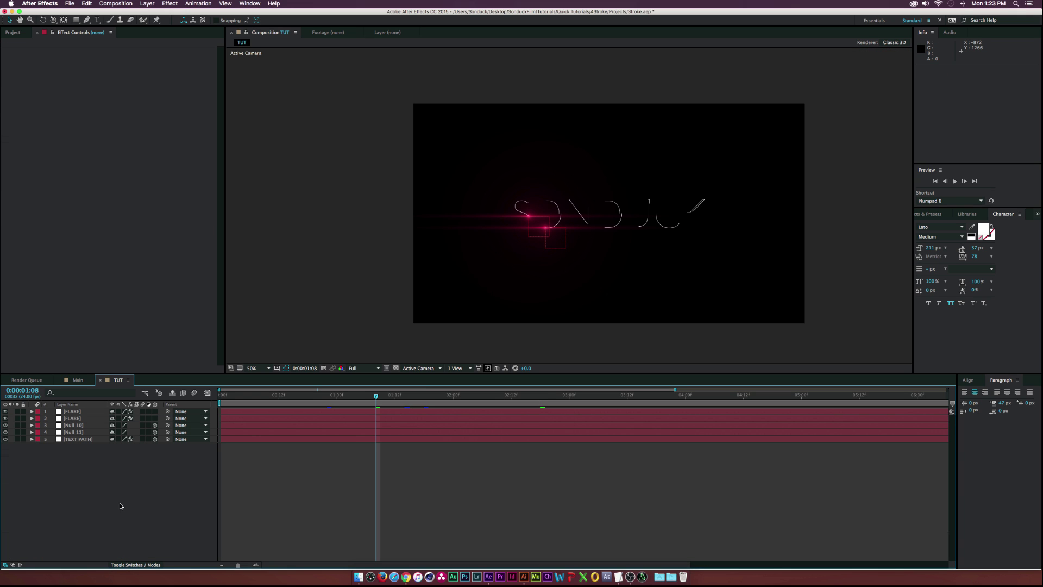
left_click(75, 413)
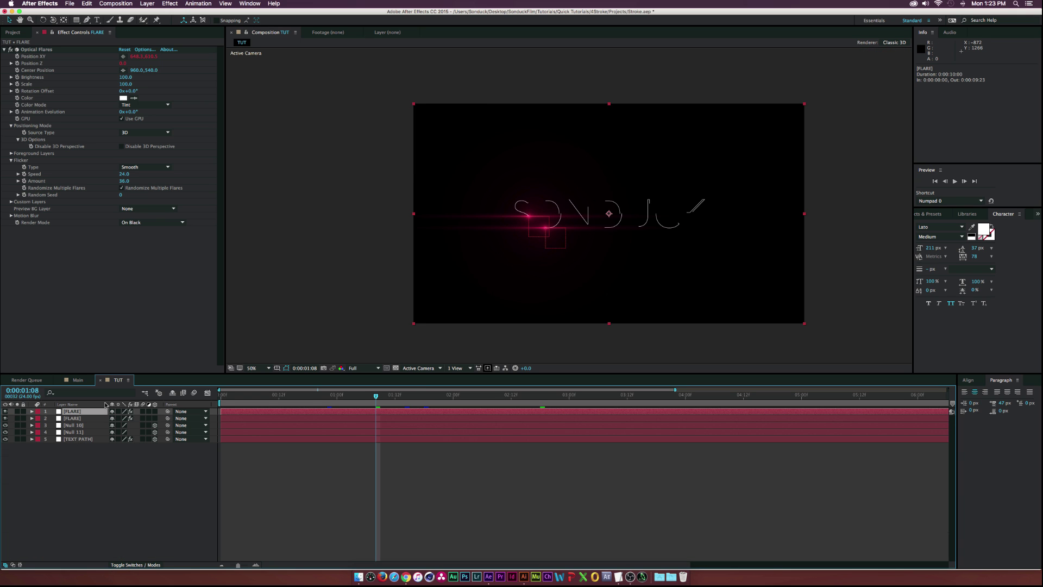
Step: Keyframe the top flare's Brightness at 0 at 0:00:00:11
left_click(220, 397)
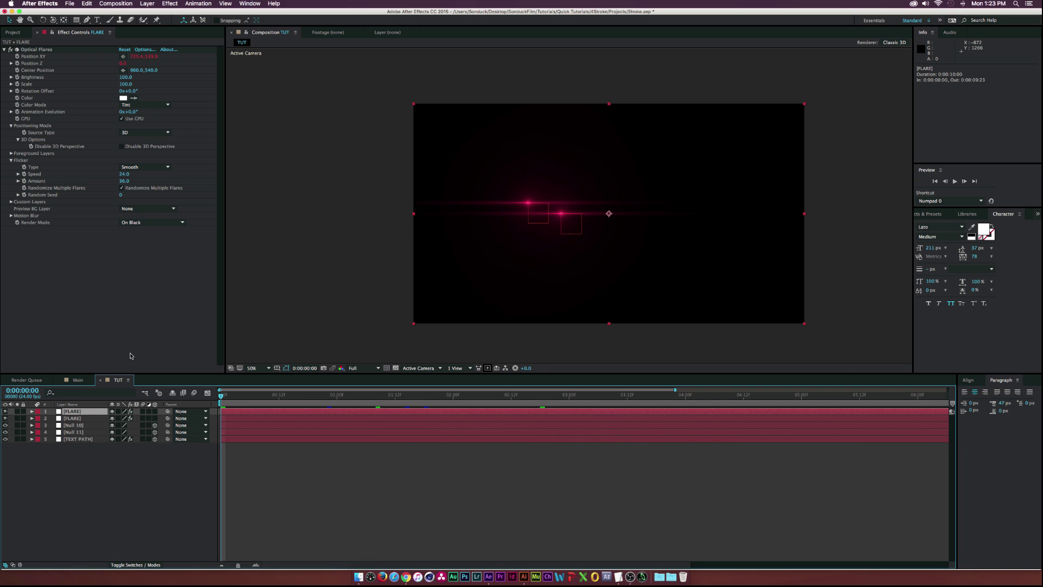
left_click(16, 77)
key("u")
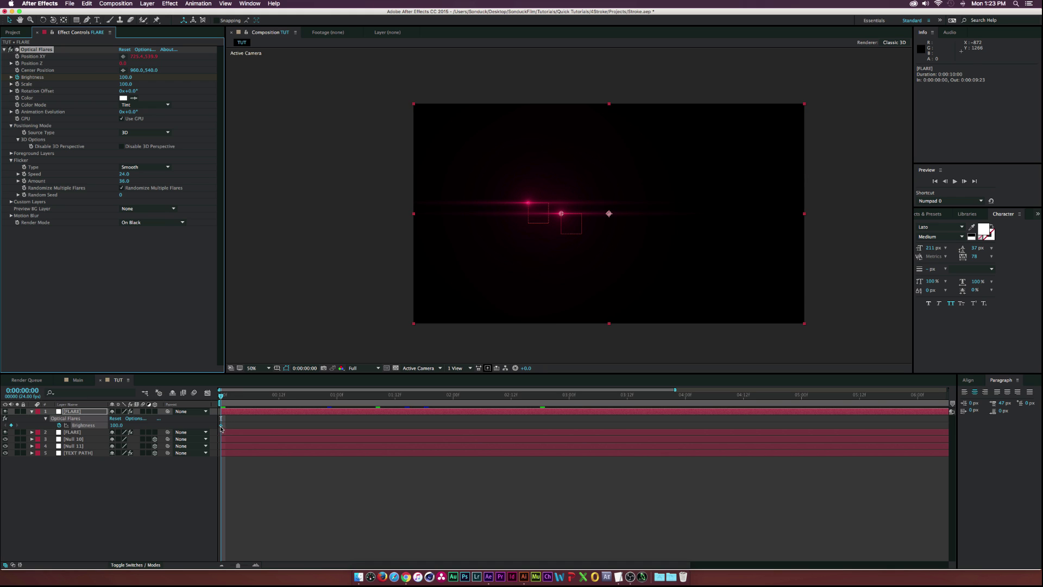
left_click_drag(221, 427, 230, 427)
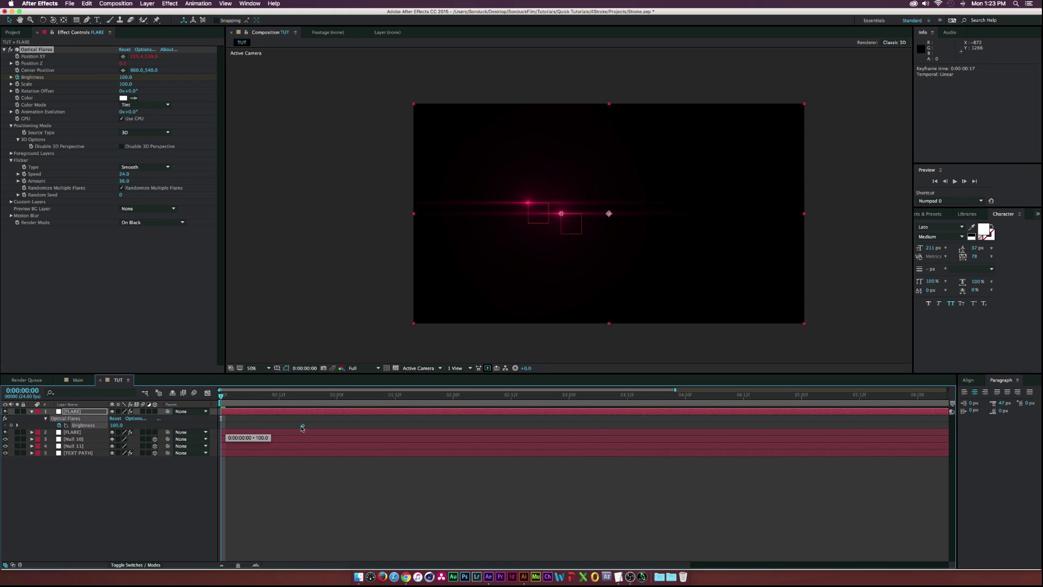
mouse_move(268, 395)
left_mouse_down()
mouse_move(293, 396)
mouse_move(274, 398)
left_mouse_up()
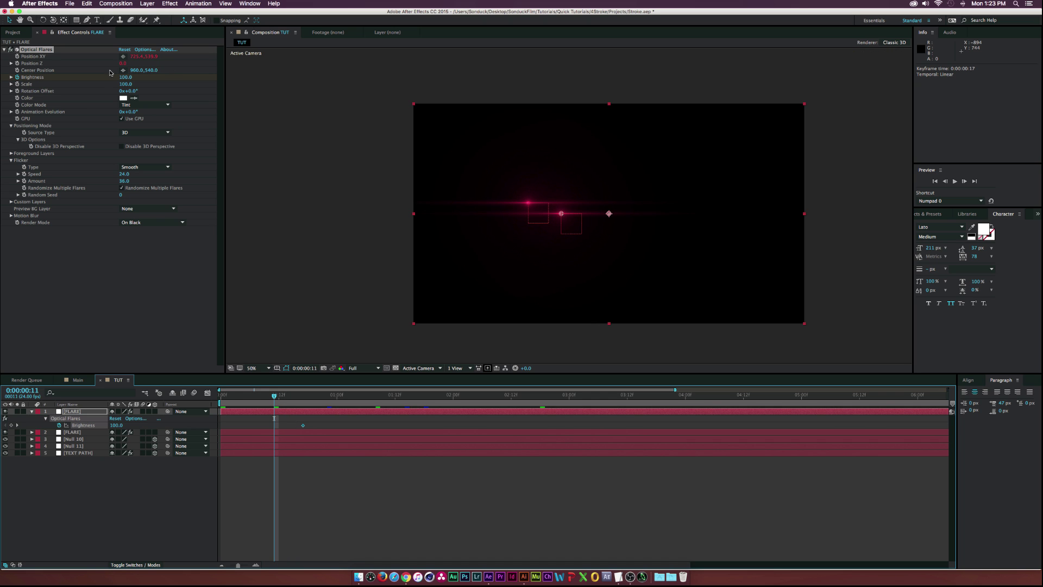
left_click(126, 77)
type("0")
key("Return")
Step: Set the flare's Brightness to 70 at 0:00:00:17
left_click_drag(278, 395, 303, 396)
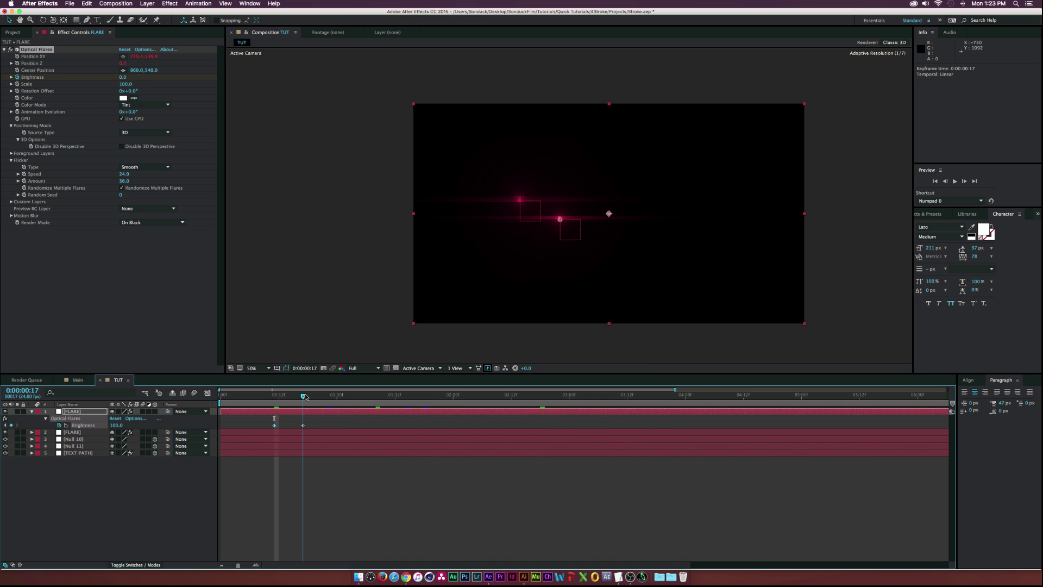
left_click(126, 78)
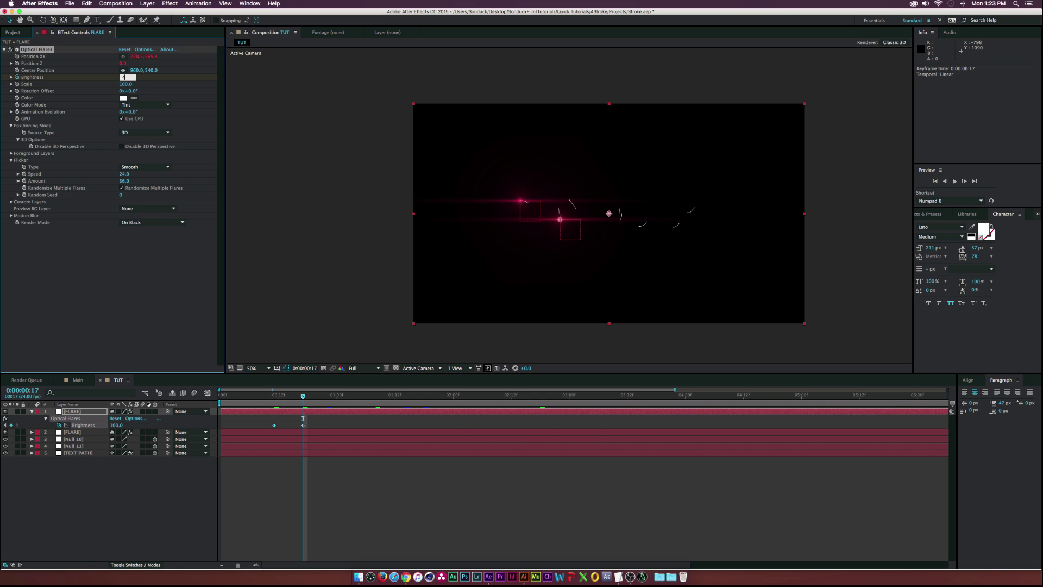
type("40")
key("Return")
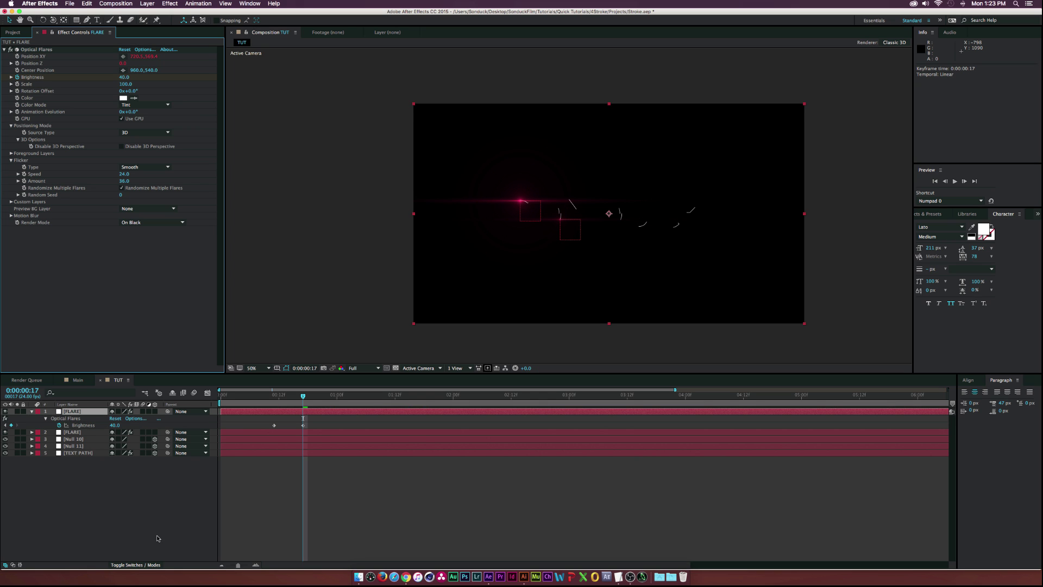
left_click(126, 77)
type("70")
key("Return")
left_click(184, 506)
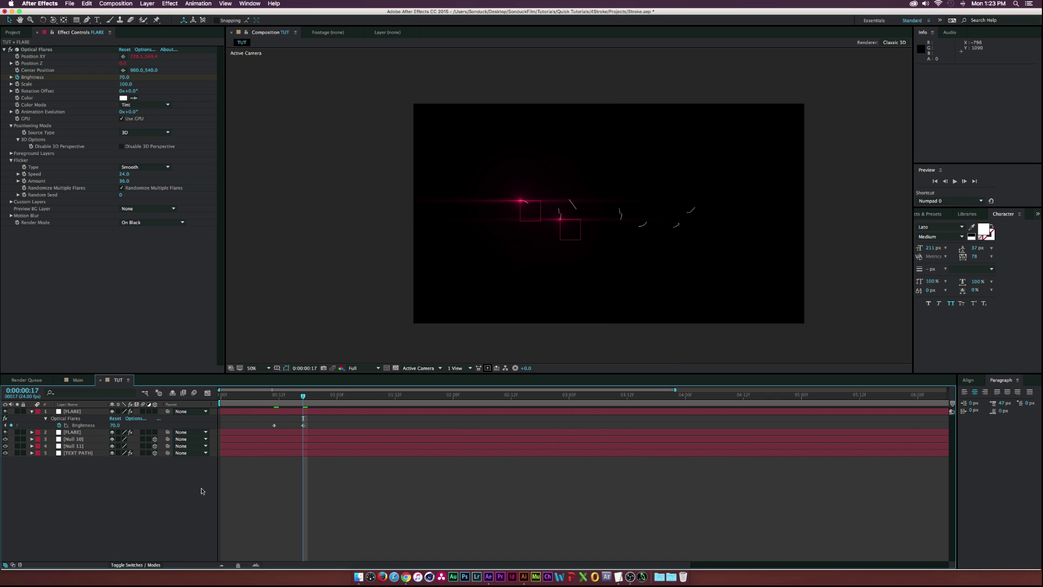
left_click_drag(326, 395, 612, 396)
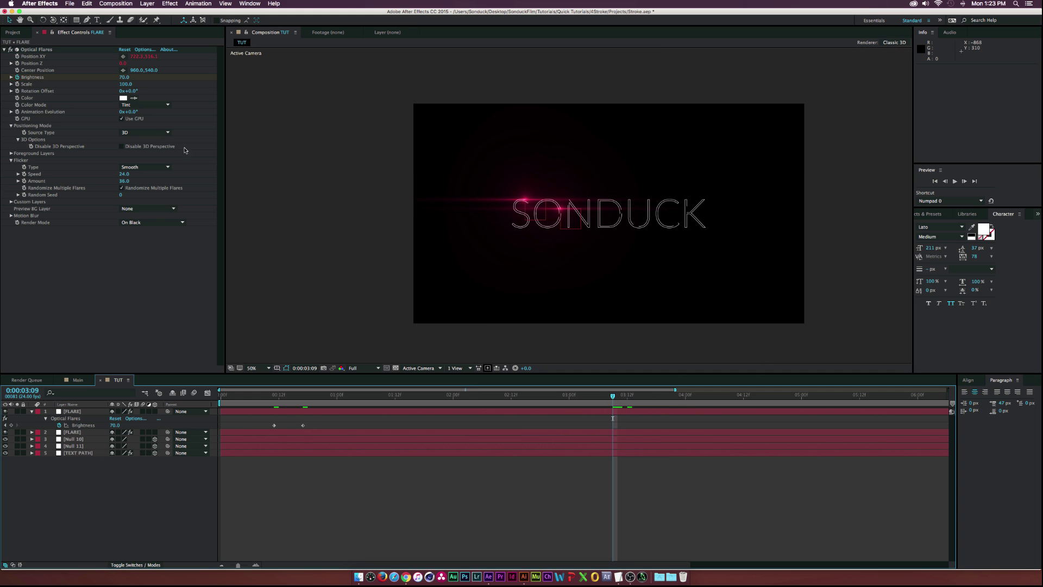
Step: Keyframe Brightness at 0:00:03:09 and fade it to 0 at 0:00:03:13, then play back
left_click(11, 425)
mouse_move(614, 398)
left_mouse_down()
mouse_move(642, 398)
mouse_move(633, 398)
left_mouse_up()
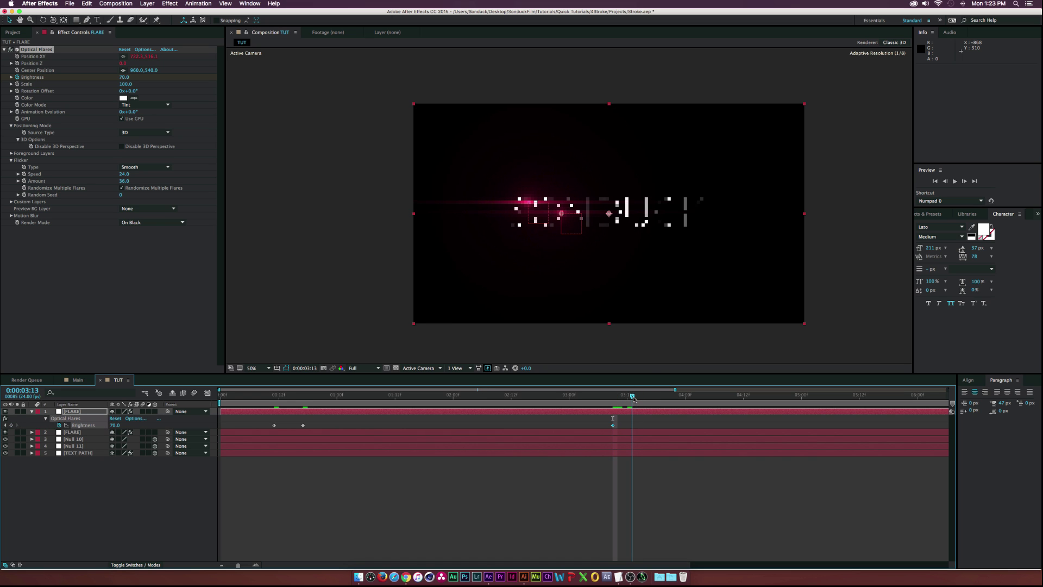
left_click(125, 77)
type("0")
key("Return")
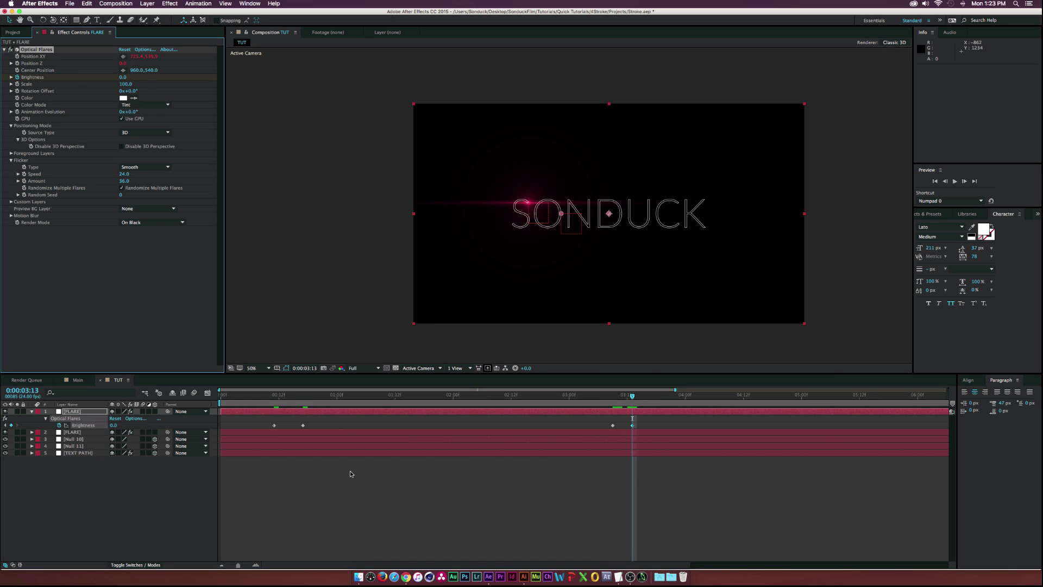
left_click(135, 506)
key("space")
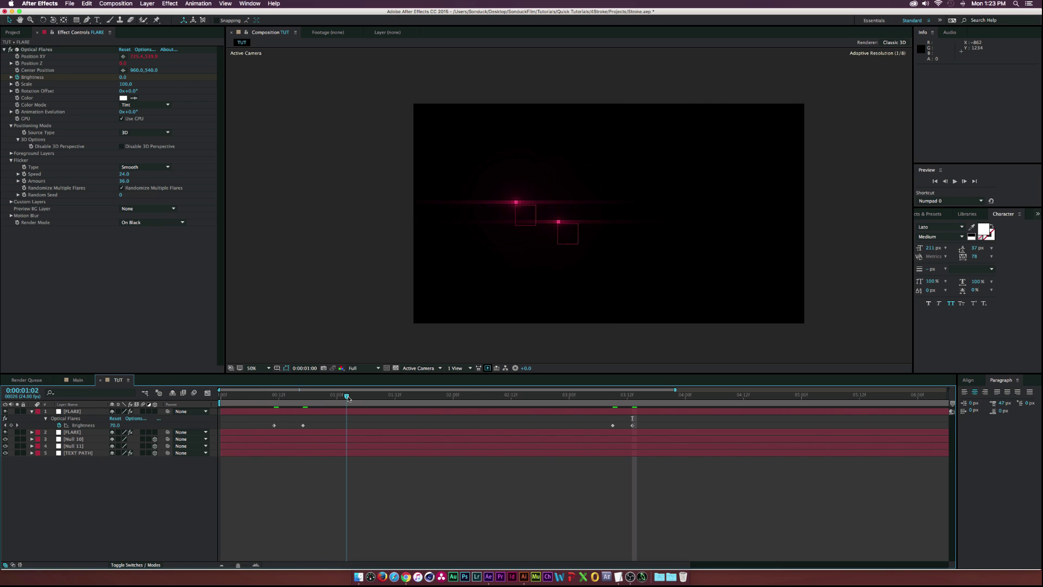
Step: Apply Easy Ease In to the first Brightness keyframe and preview the fade-out
left_click(274, 424)
left_click(275, 396)
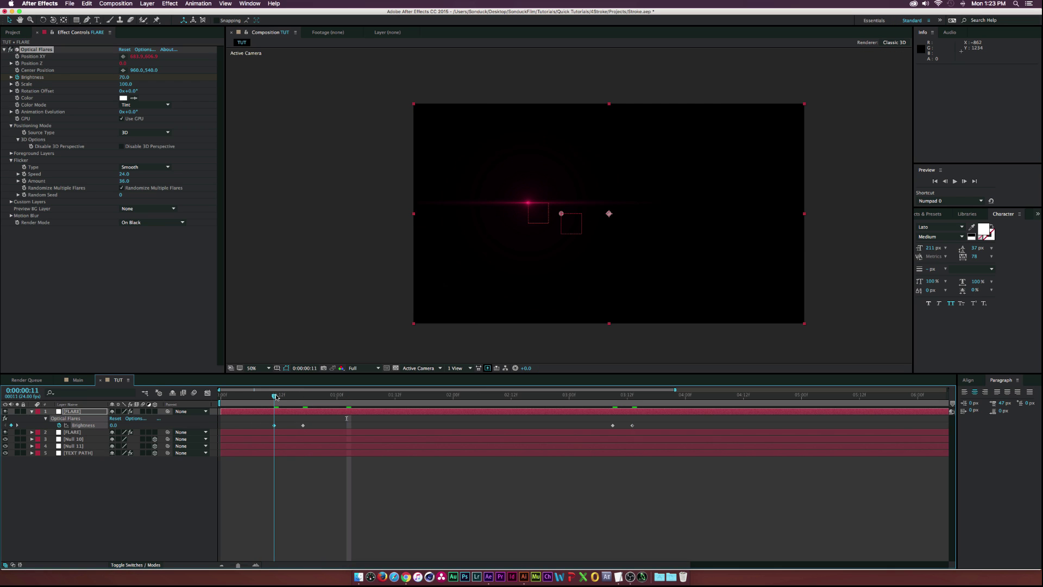
right_click(274, 425)
mouse_move(337, 519)
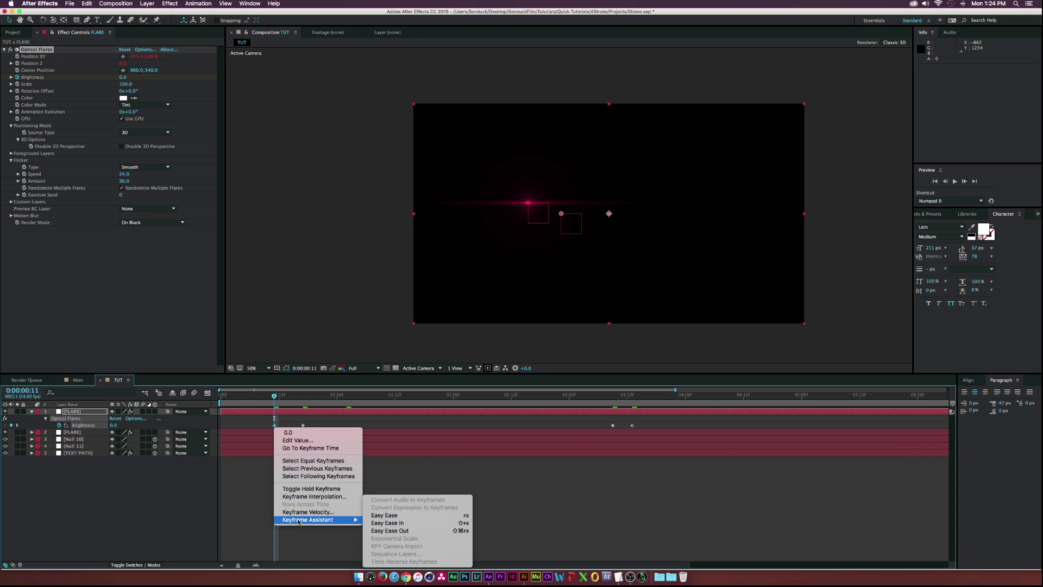
left_click(410, 522)
left_click(632, 399)
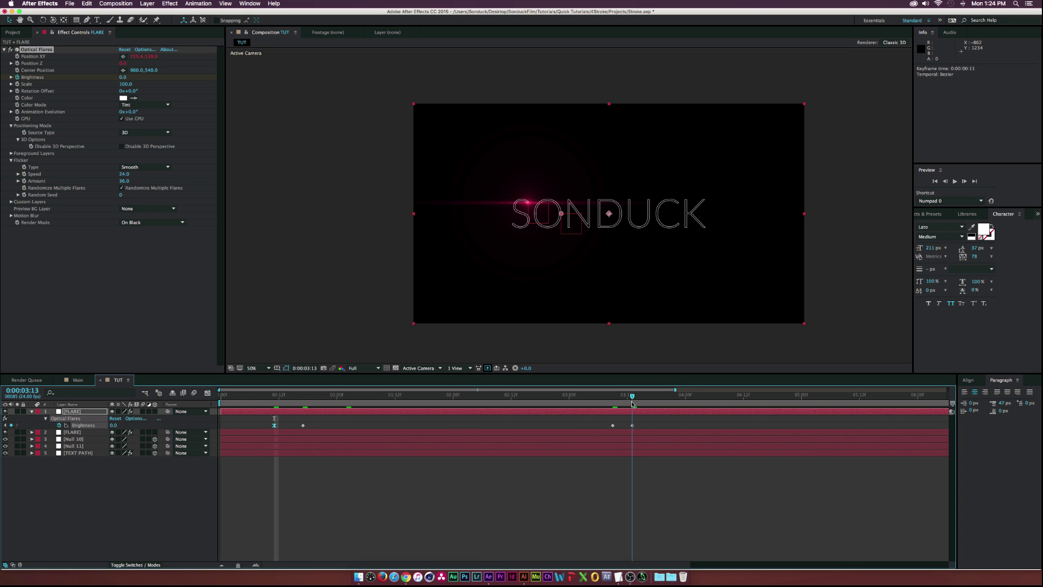
left_click(631, 425)
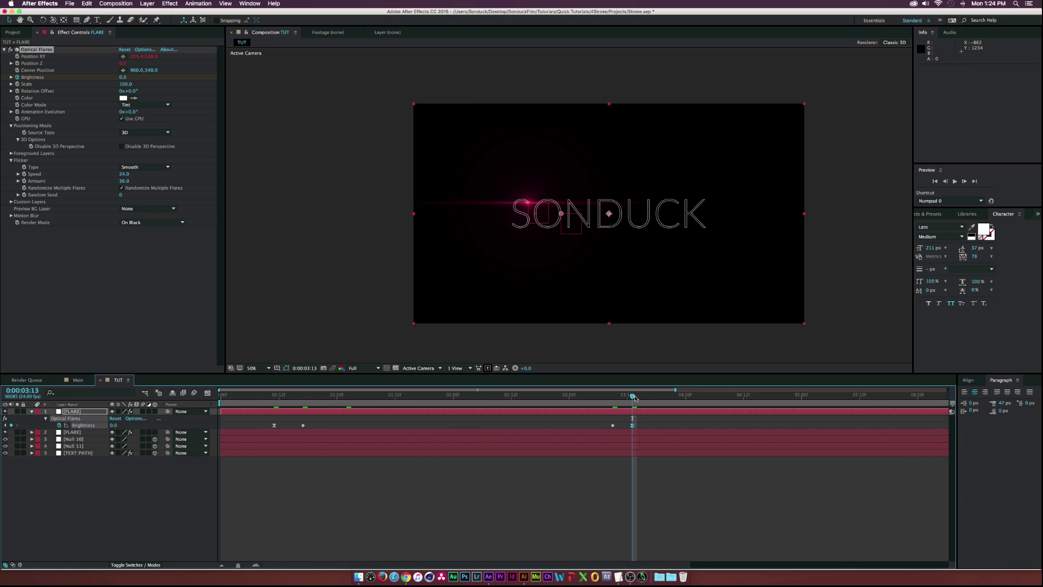
mouse_move(632, 397)
left_mouse_down()
mouse_move(622, 397)
mouse_move(630, 397)
left_mouse_up()
Step: Inspect the Text Path layer's animated Stroke End and its masks
left_click(81, 411)
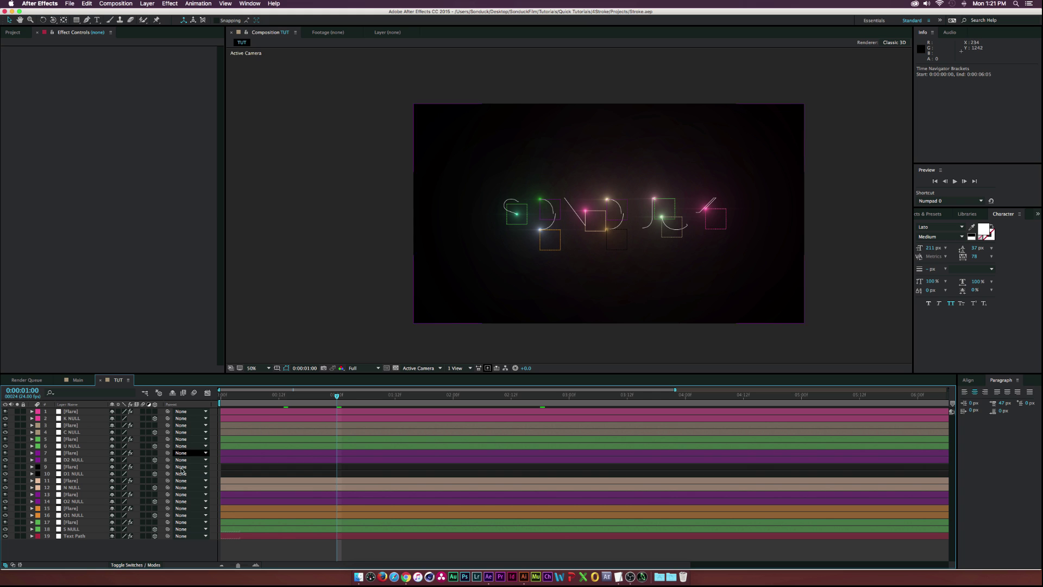
left_click(89, 535)
key("u")
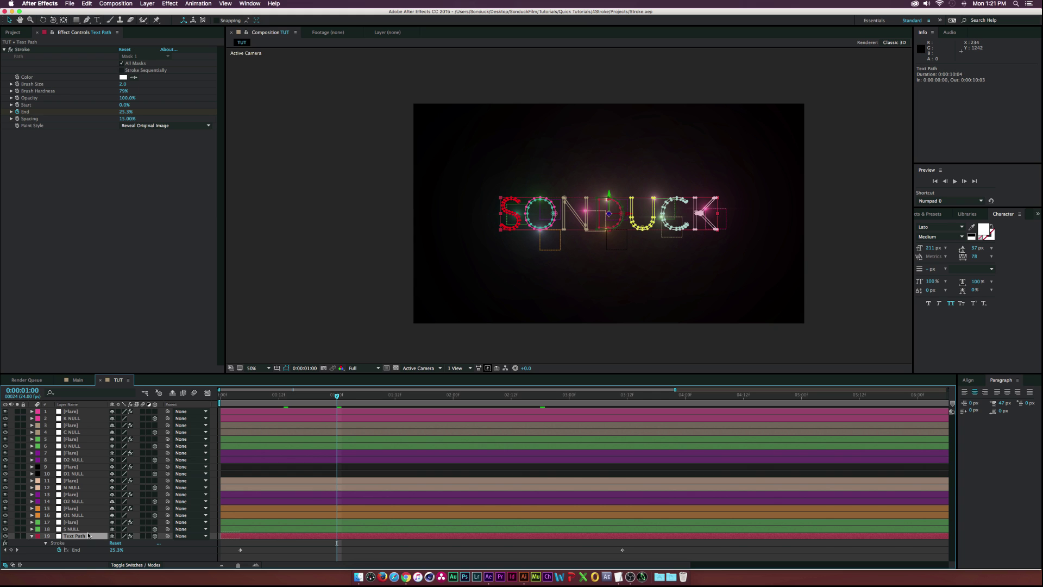
key("m")
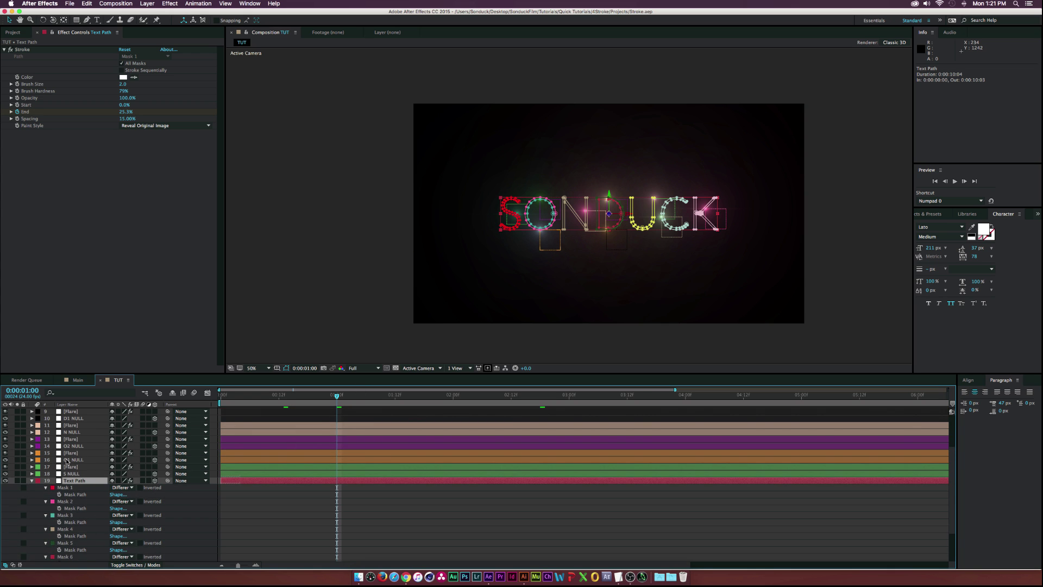
scroll(76, 440, "up", 1)
Step: Select a Flare layer to view its settings, then bring up the Layer > New options
left_click(75, 425)
left_click(76, 433)
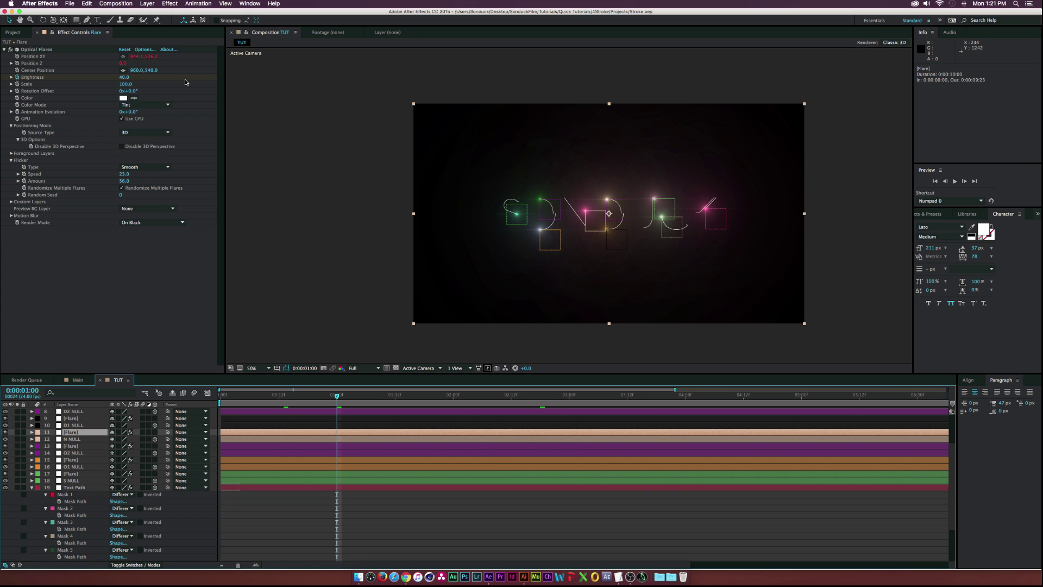
scroll(155, 450, "up", 7)
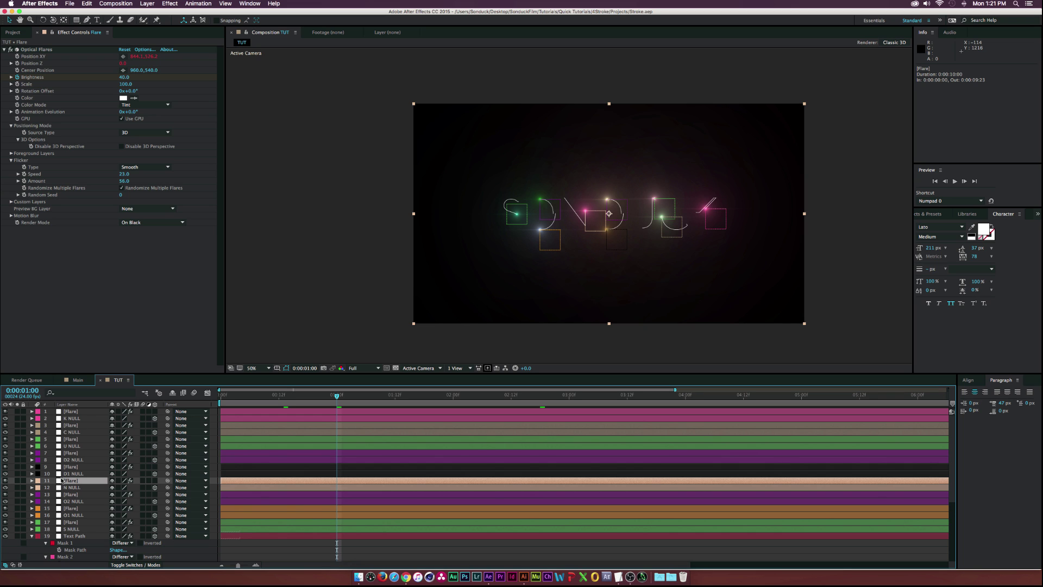
left_click(250, 557)
left_click(147, 3)
Step: Add a new 50mm camera layer, Camera 1, to the TUT comp
mouse_move(159, 14)
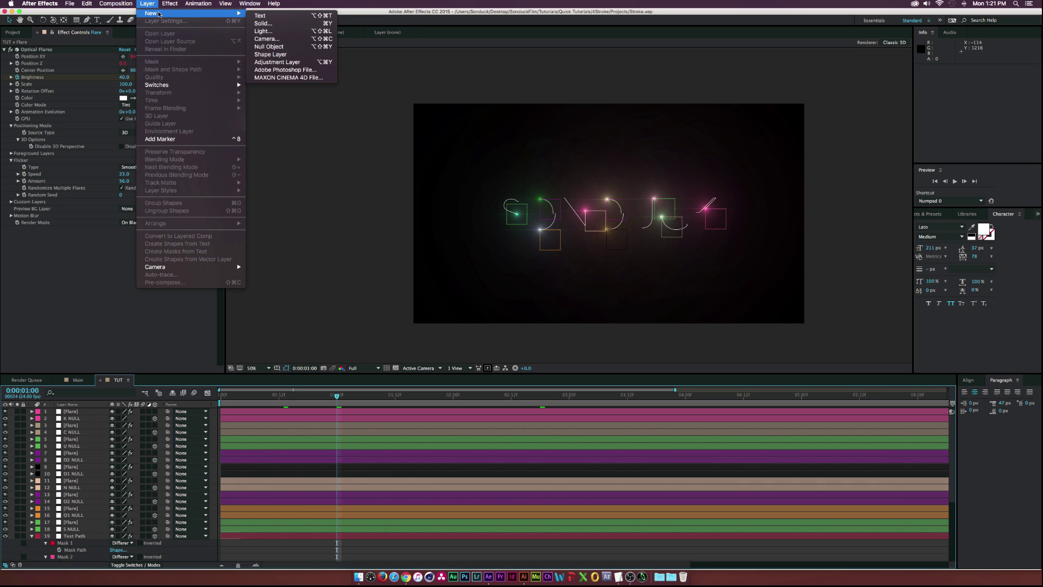
left_click(266, 39)
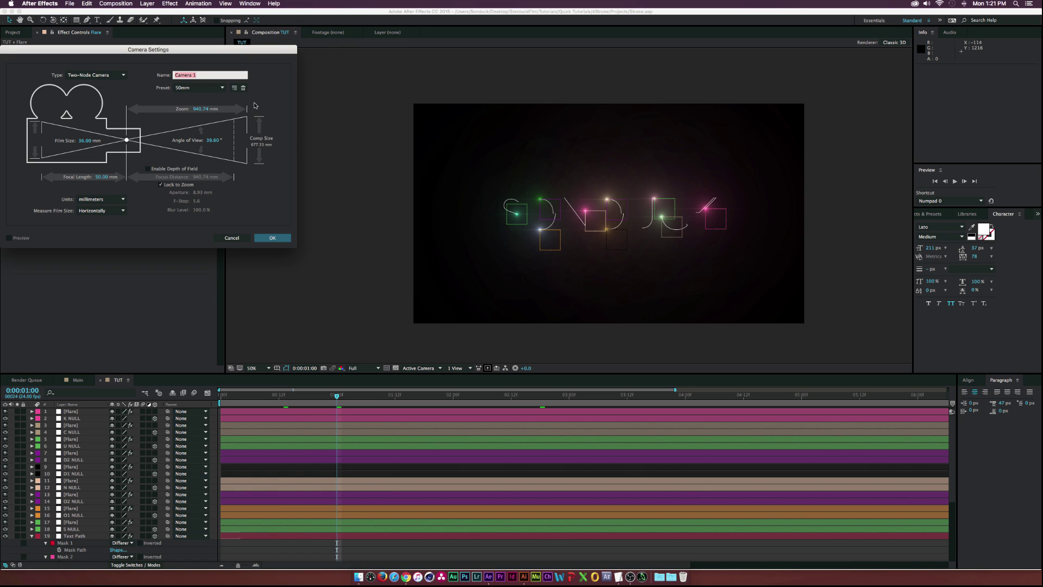
left_click(256, 240)
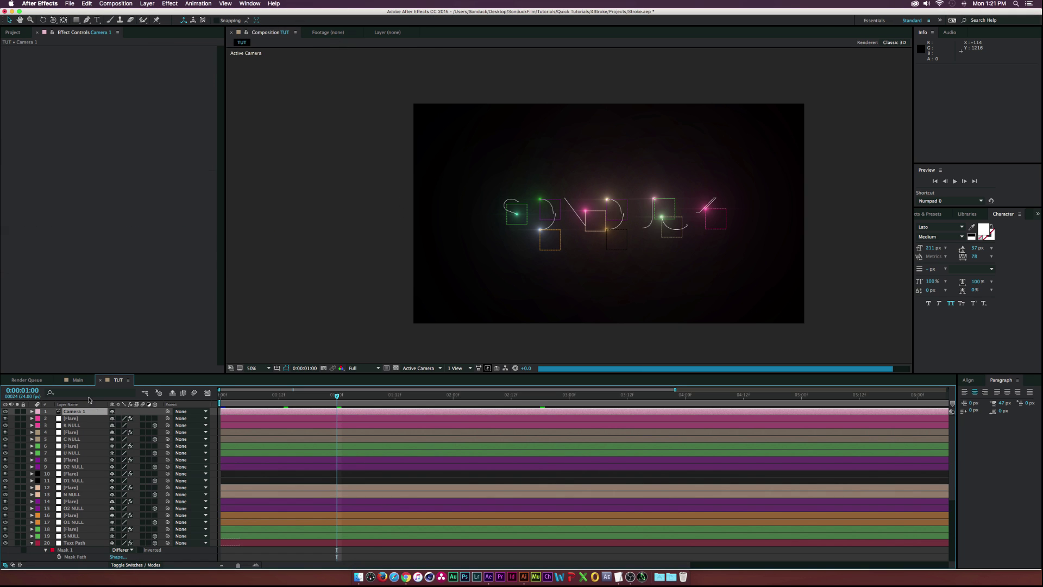
Step: Keyframe the camera Position and move that keyframe to 0:00:03:12, then preview
left_click(221, 399)
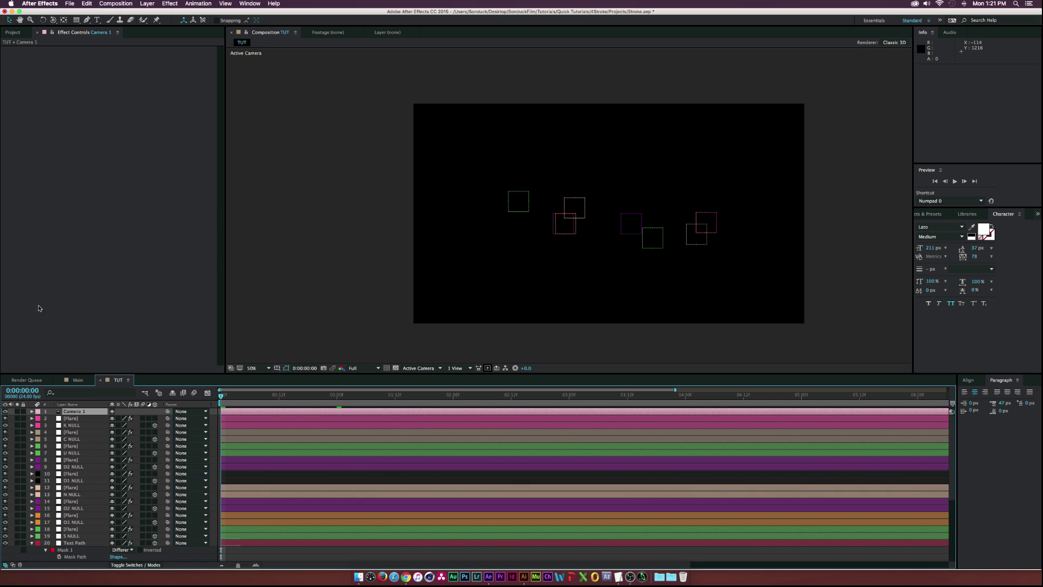
key("p")
left_click(52, 418)
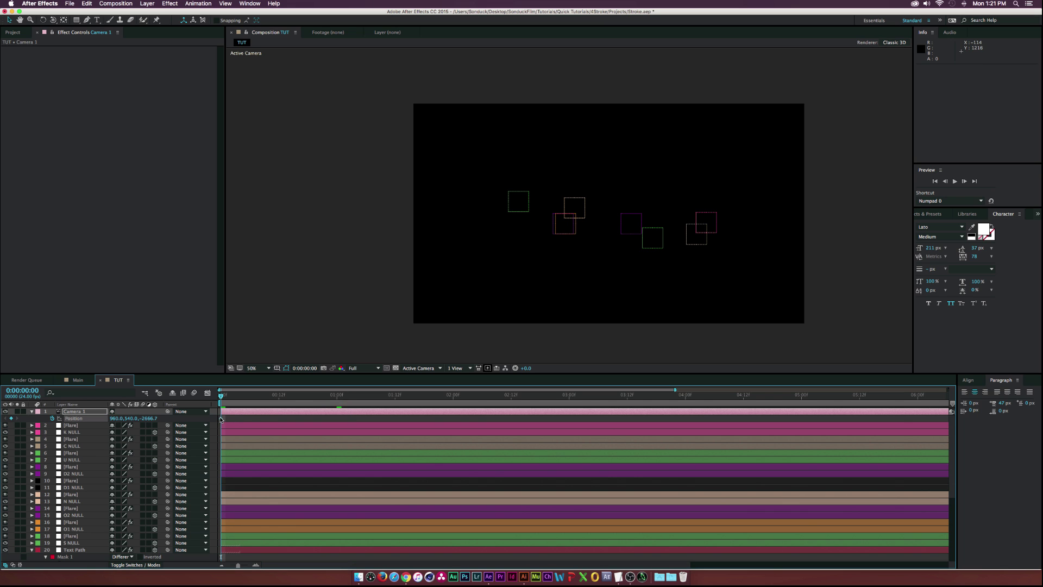
left_click_drag(220, 419, 337, 418)
left_click_drag(641, 419, 627, 419)
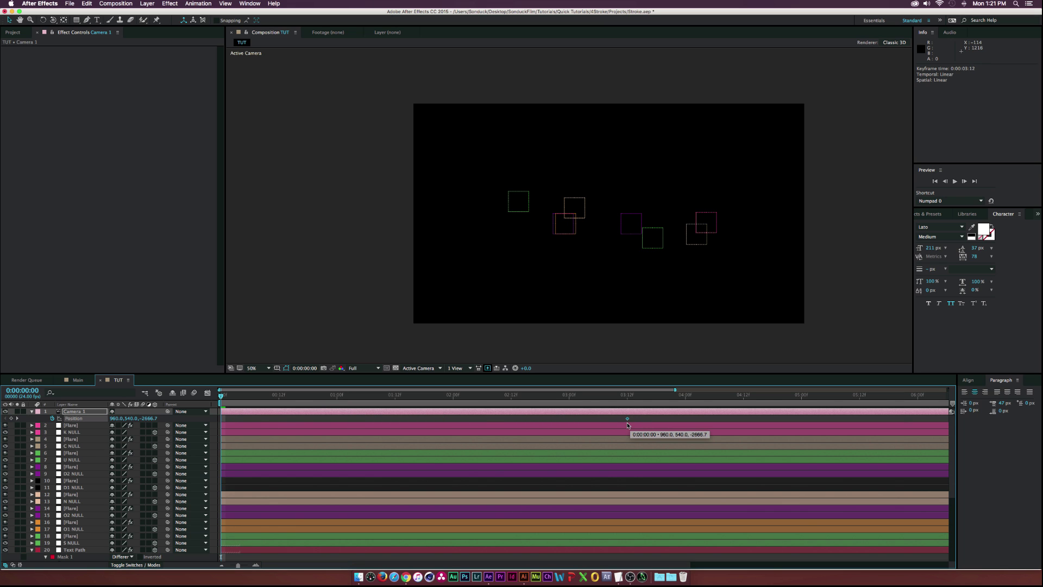
left_click(628, 397)
key("space")
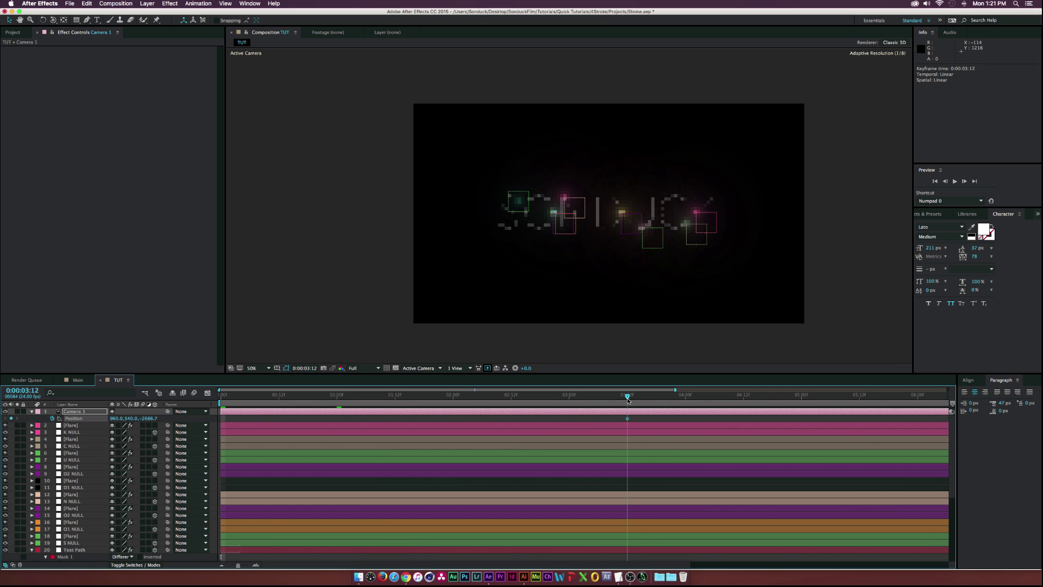
key("space")
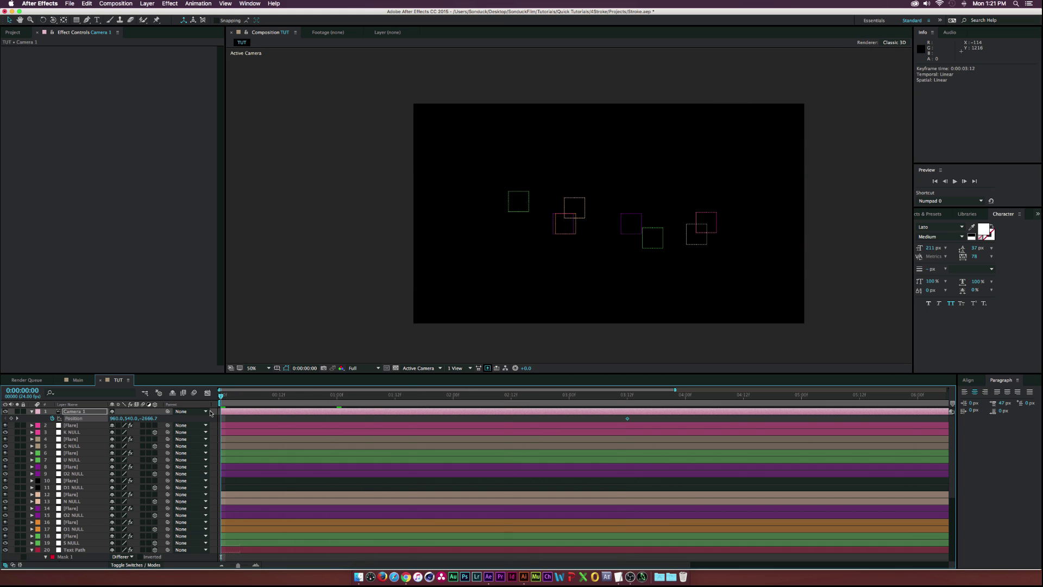
Step: Orbit the camera to an angled starting view at frame 0, checking the move at 0:00:00:21
left_click(53, 20)
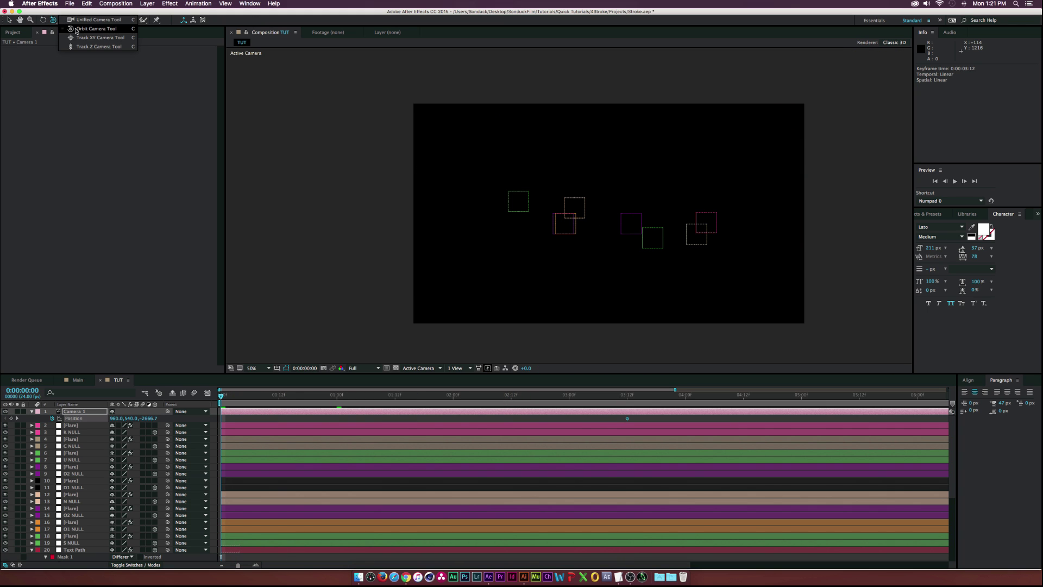
left_click(76, 30)
left_click_drag(594, 221, 645, 222)
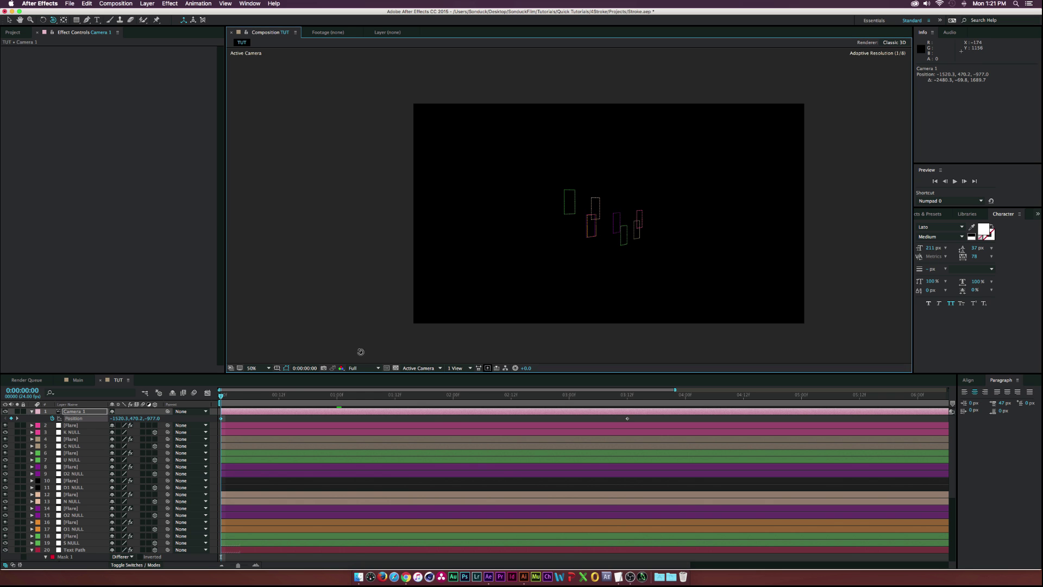
left_click(320, 396)
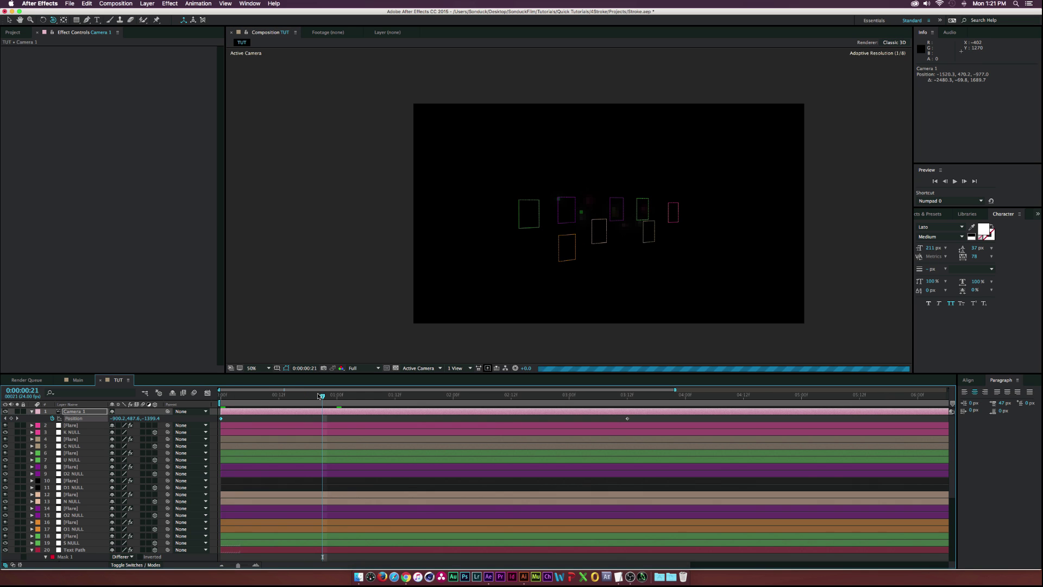